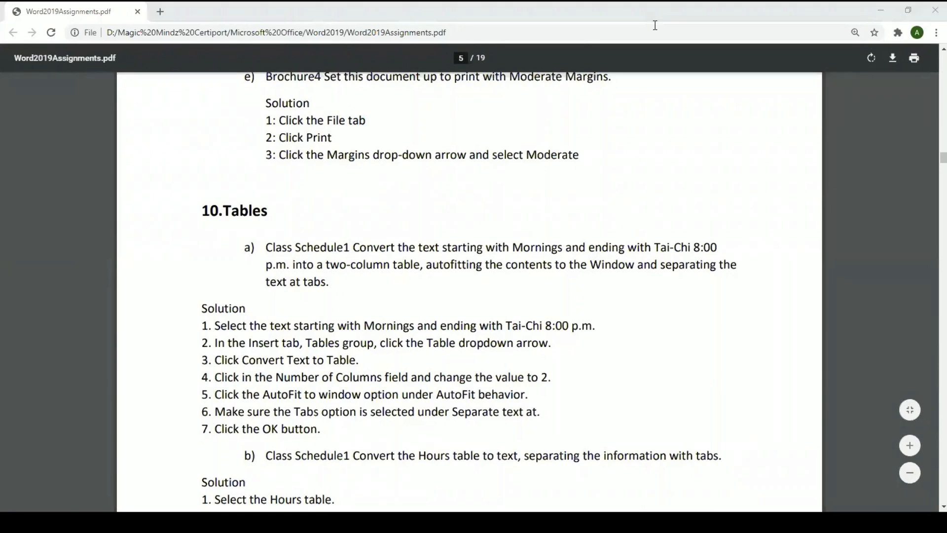
# Step: Switch to Word and examine the extent of the Class Schedule1 list, from Mornings to Tai-Chi 8:00 p.m
pyautogui.click(712, 340)
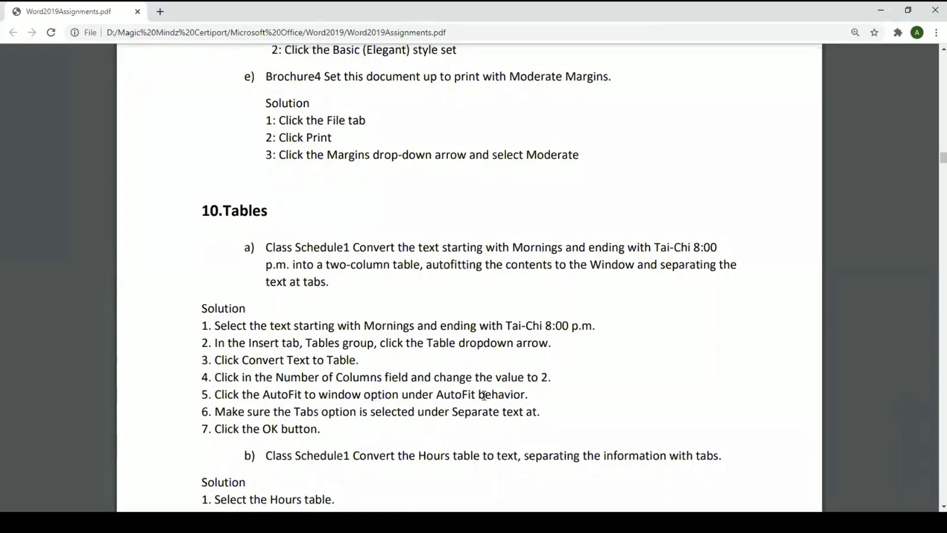
pyautogui.click(375, 521)
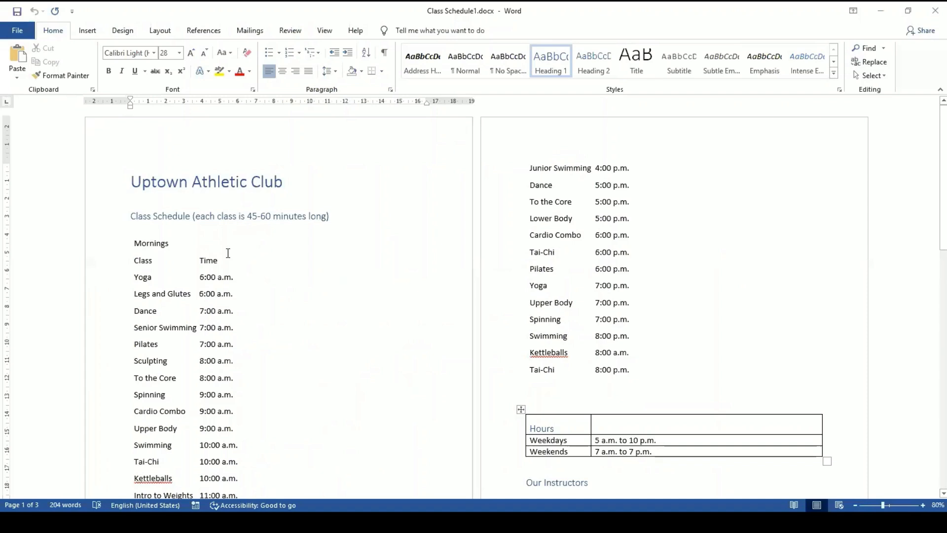
pyautogui.click(228, 253)
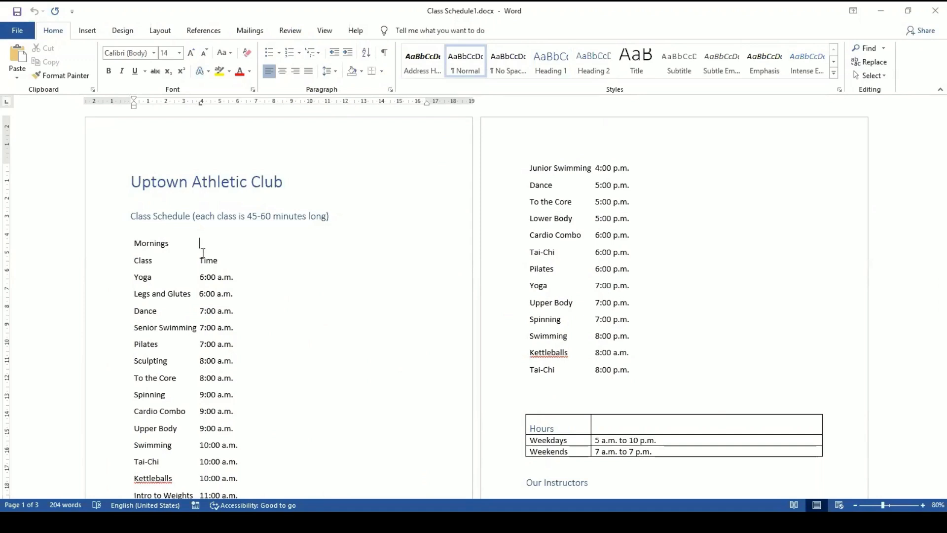
pyautogui.click(177, 254)
pyautogui.click(189, 235)
pyautogui.click(651, 366)
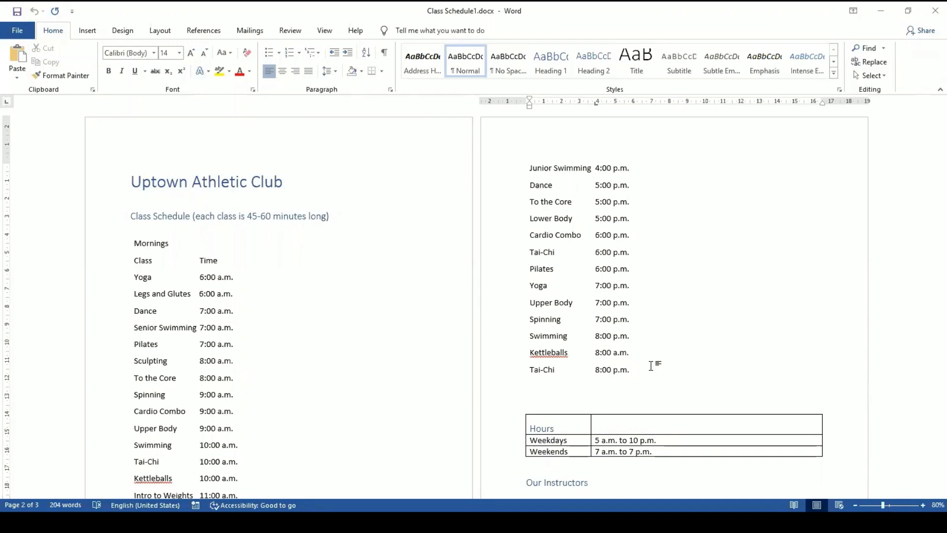
pyautogui.scroll(-1, 651, 365)
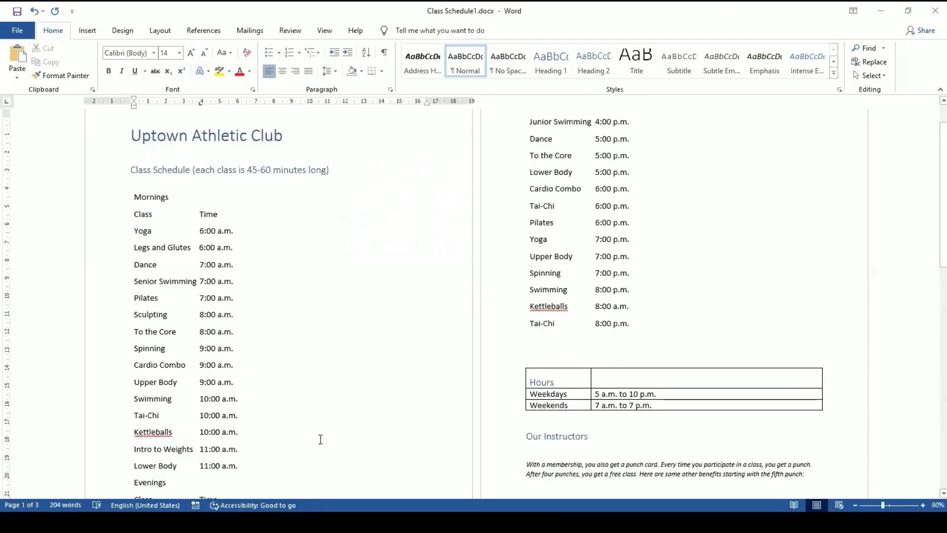
pyautogui.scroll(-1, 320, 439)
pyautogui.scroll(1, 320, 439)
pyautogui.scroll(-1, 320, 439)
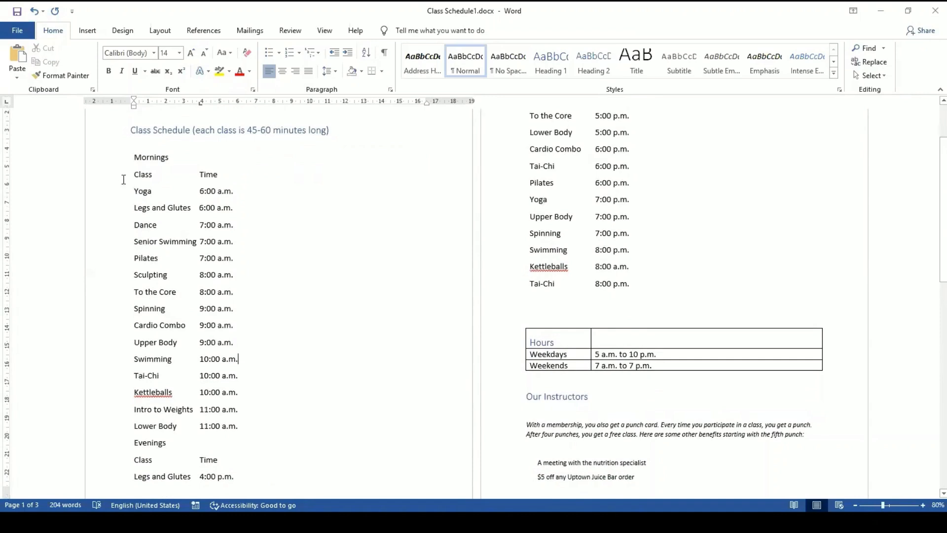
# Step: Select the class schedule text starting with Mornings and ending with Tai-Chi 8:00 p.m
pyautogui.moveTo(134, 161); pyautogui.dragTo(295, 463)
pyautogui.moveTo(390, 409); pyautogui.dragTo(639, 284)
pyautogui.scroll(3, 403, 311)
pyautogui.scroll(-3, 403, 310)
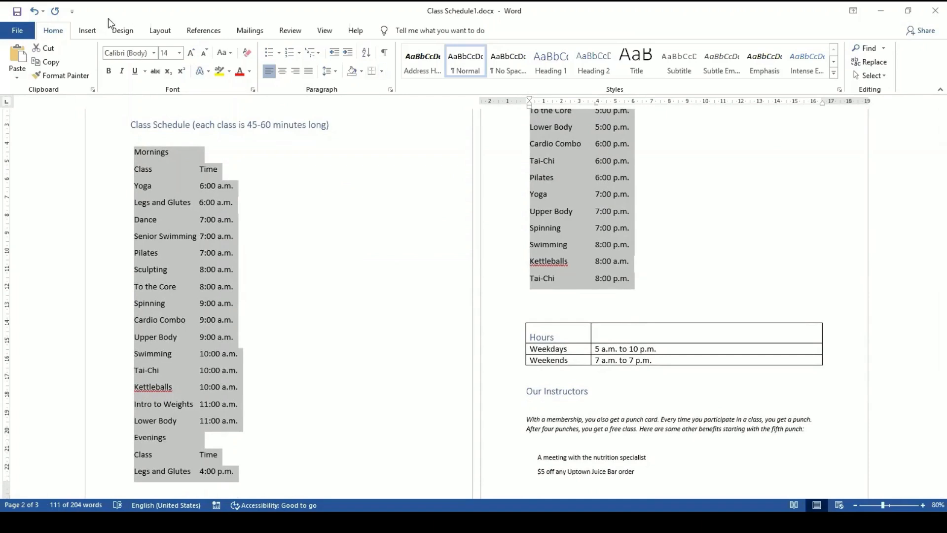
# Step: Convert the selected schedule text into a two-column table with fixed Auto column width, separating the text at tabs
pyautogui.click(88, 31)
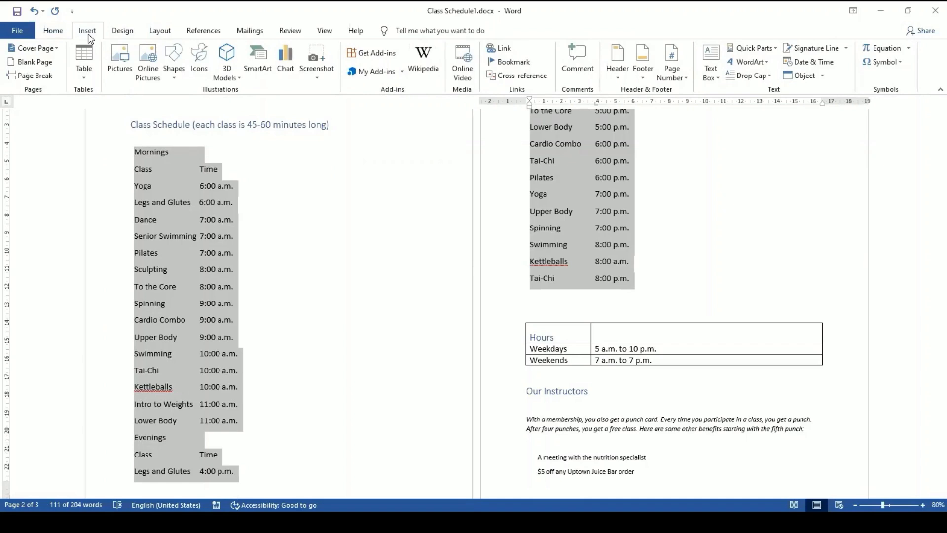
pyautogui.click(86, 80)
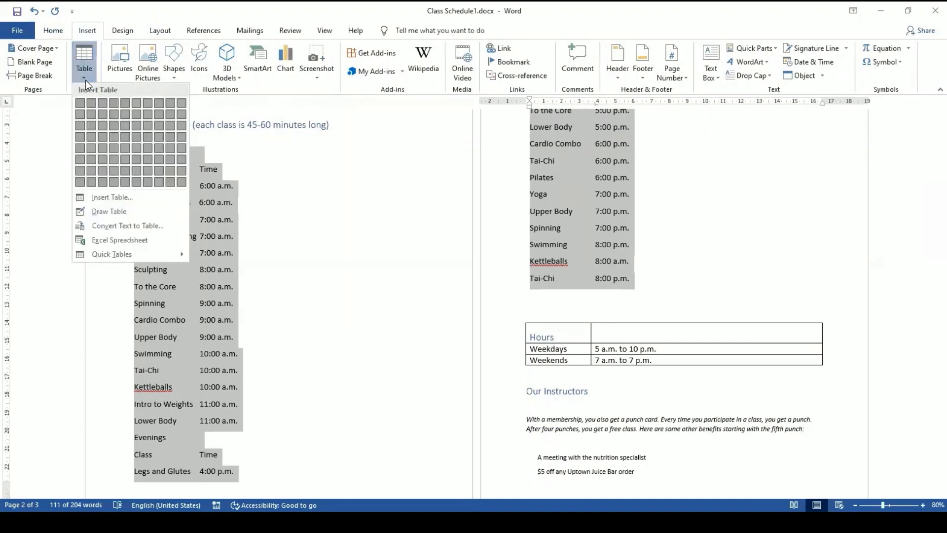
pyautogui.click(157, 227)
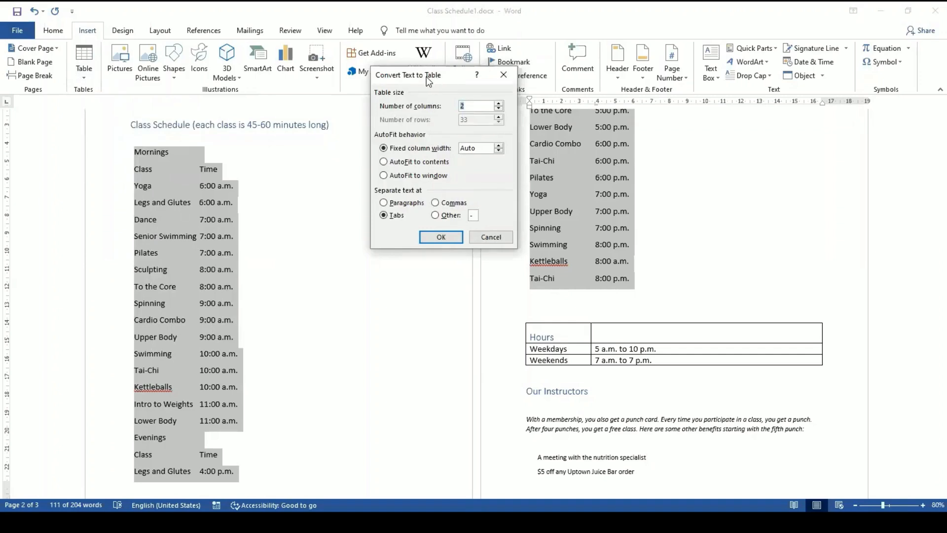
pyautogui.moveTo(432, 76); pyautogui.dragTo(387, 92)
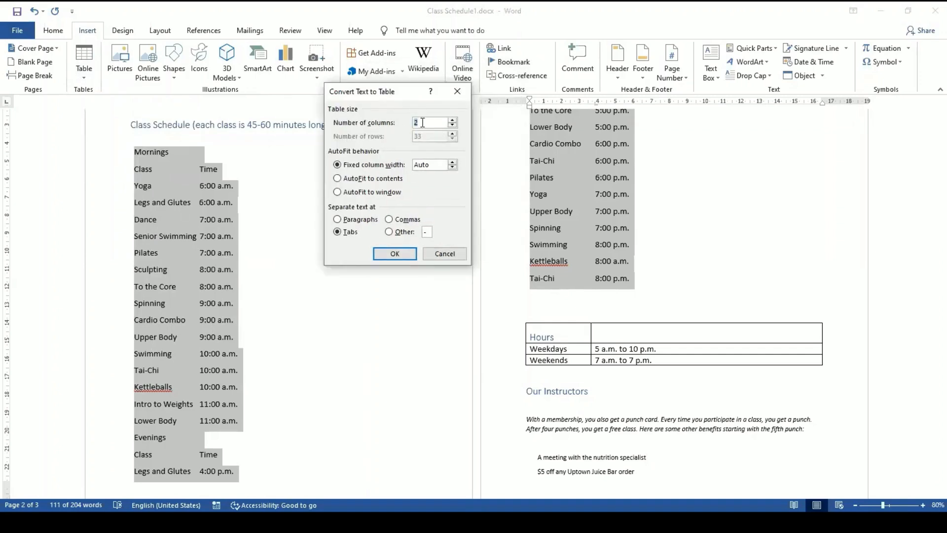
pyautogui.click(423, 122)
pyautogui.click(399, 254)
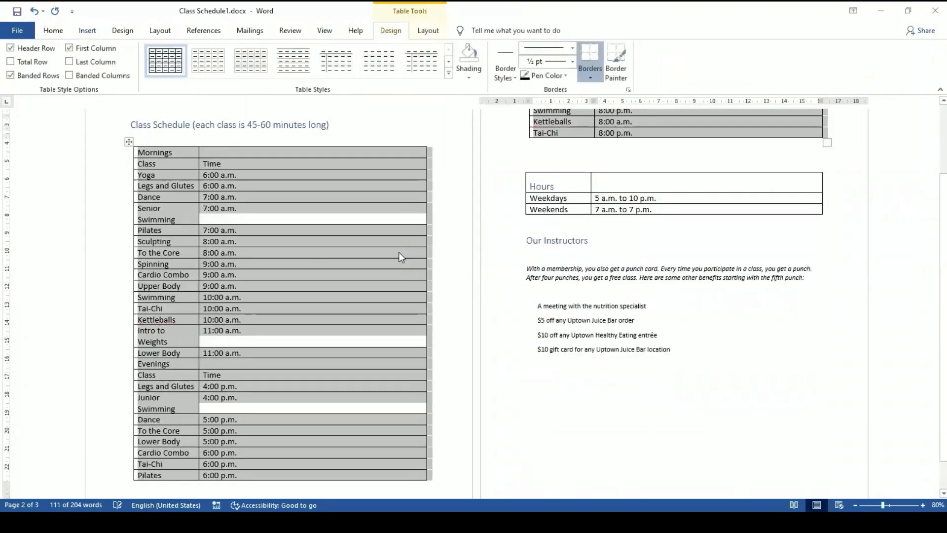
# Step: Undo the conversion of the schedule text to a fixed-width table
pyautogui.hotkey('ctrl', 'a')
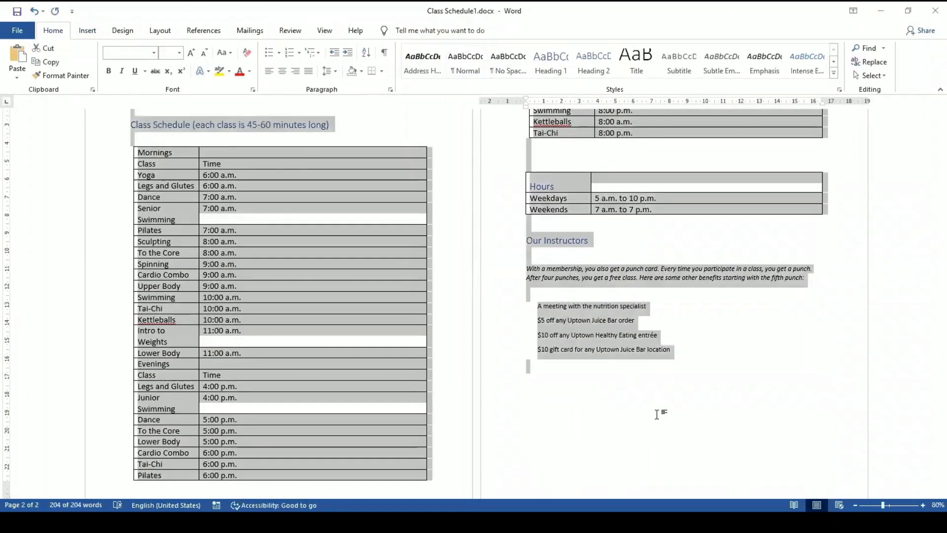
pyautogui.click(301, 162)
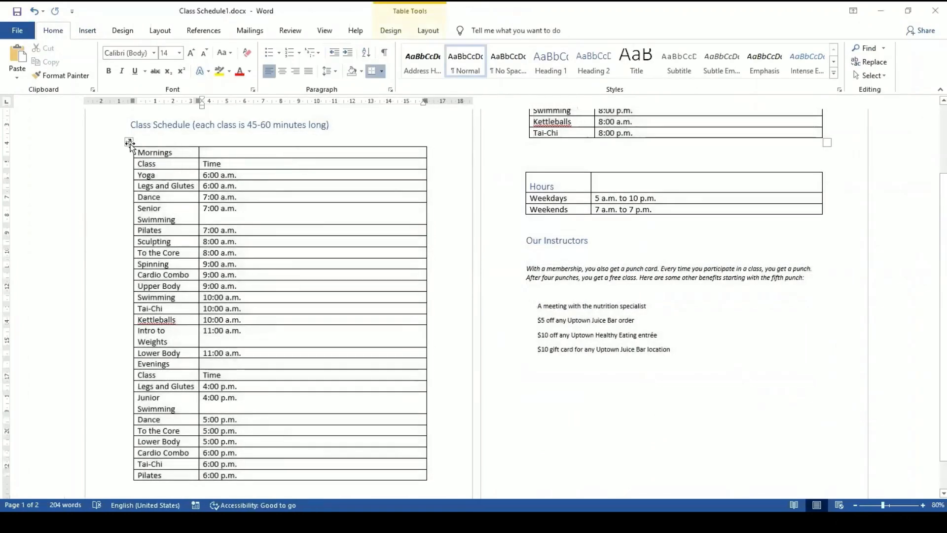
pyautogui.click(129, 142)
pyautogui.hotkey('ctrl', 'z')
# Step: Convert the selected schedule text into a two-column table using AutoFit to contents, separating the text at tabs
pyautogui.click(99, 31)
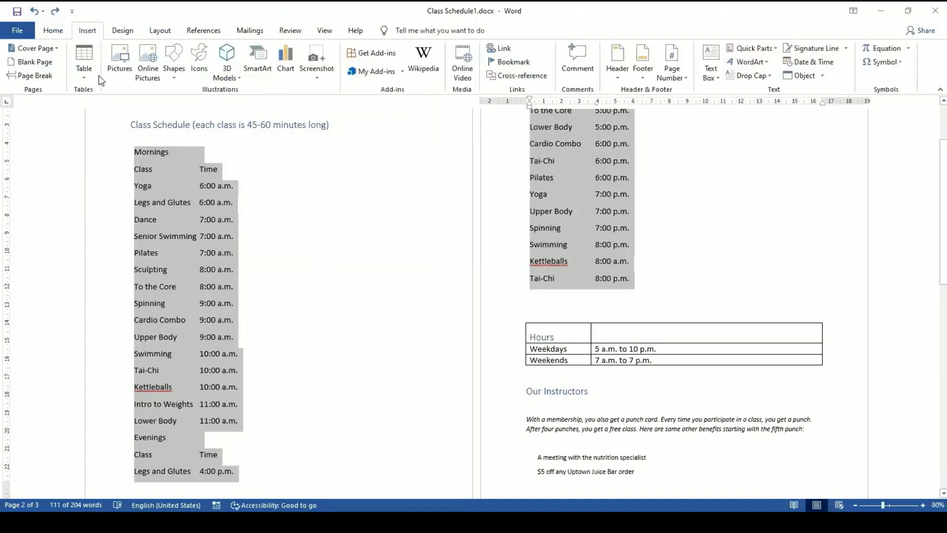
pyautogui.click(90, 78)
pyautogui.click(123, 223)
pyautogui.moveTo(387, 101); pyautogui.dragTo(438, 101)
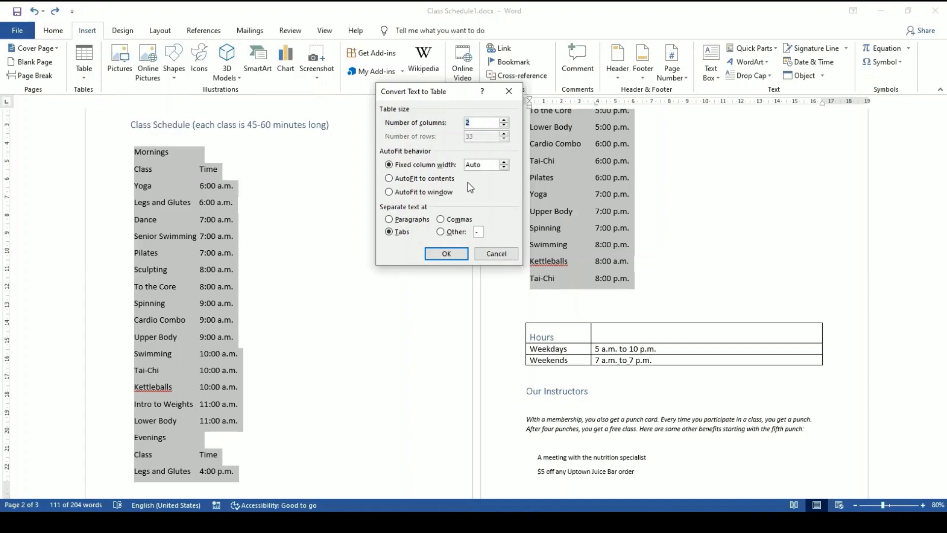
pyautogui.click(424, 179)
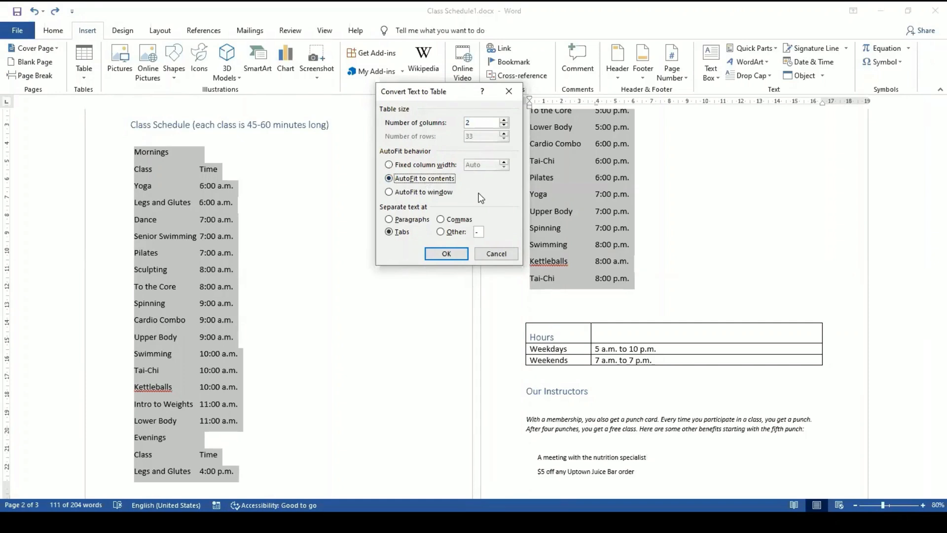
pyautogui.click(447, 254)
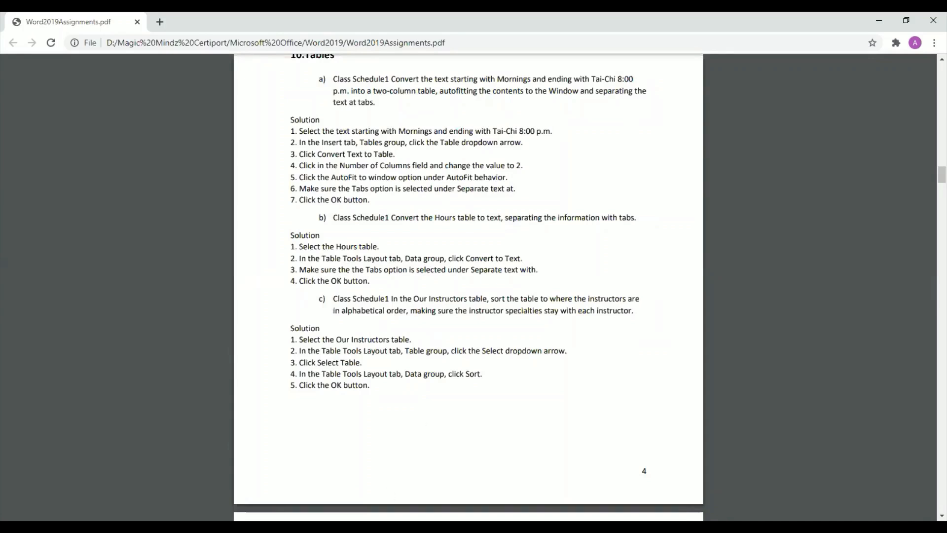
pyautogui.hotkey('alt', 'Tab')
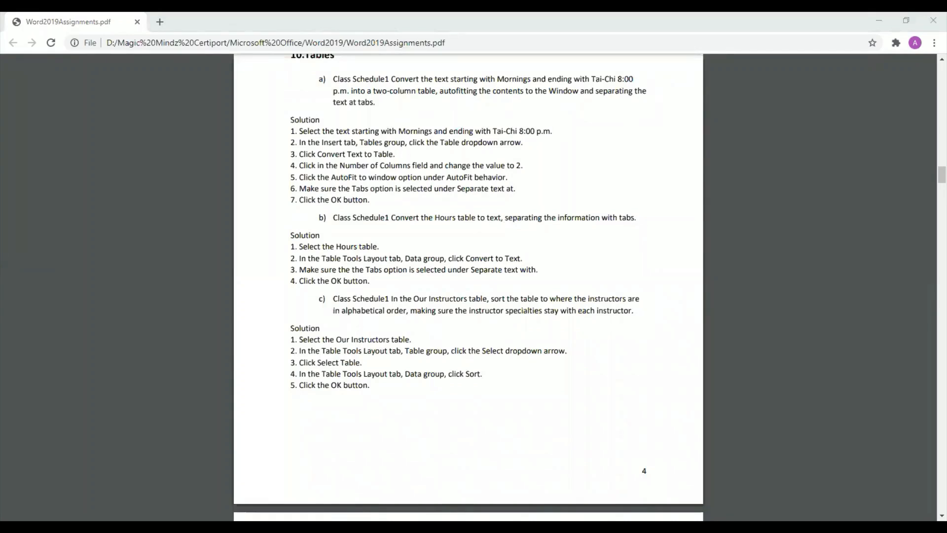
pyautogui.hotkey('alt', 'Tab')
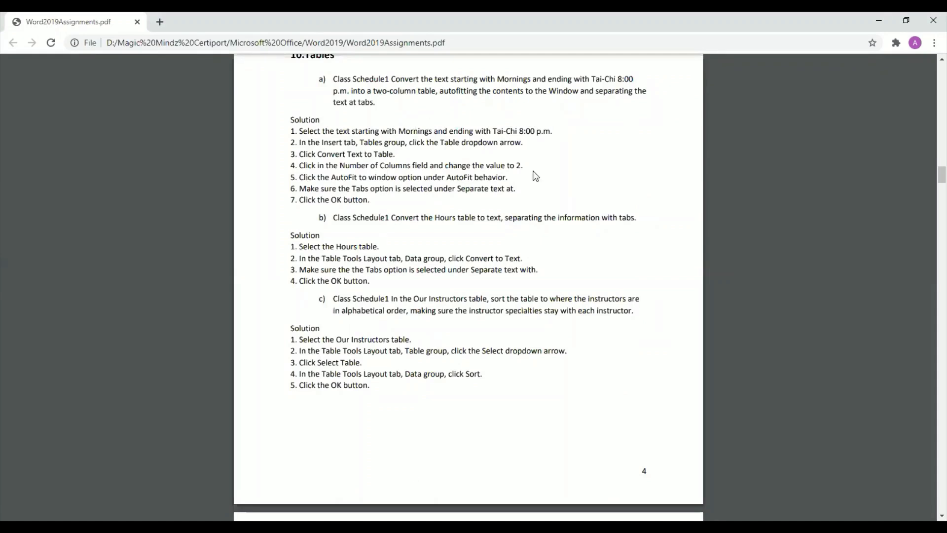
pyautogui.hotkey('alt', 'Tab')
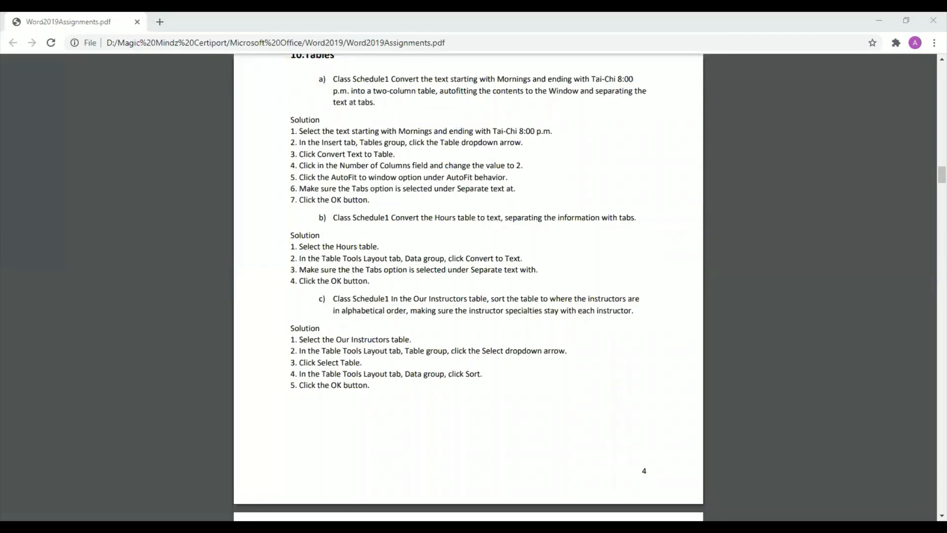
# Step: Switch to Word and convert the Hours table in Class Schedule1 to text, separating the information with tabs
pyautogui.hotkey('alt', 'Tab')
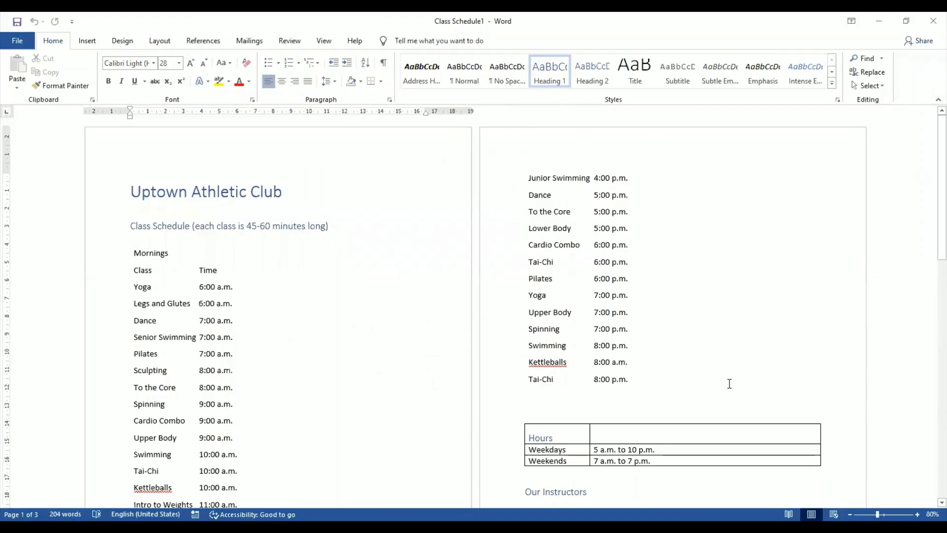
pyautogui.scroll(-3, 730, 383)
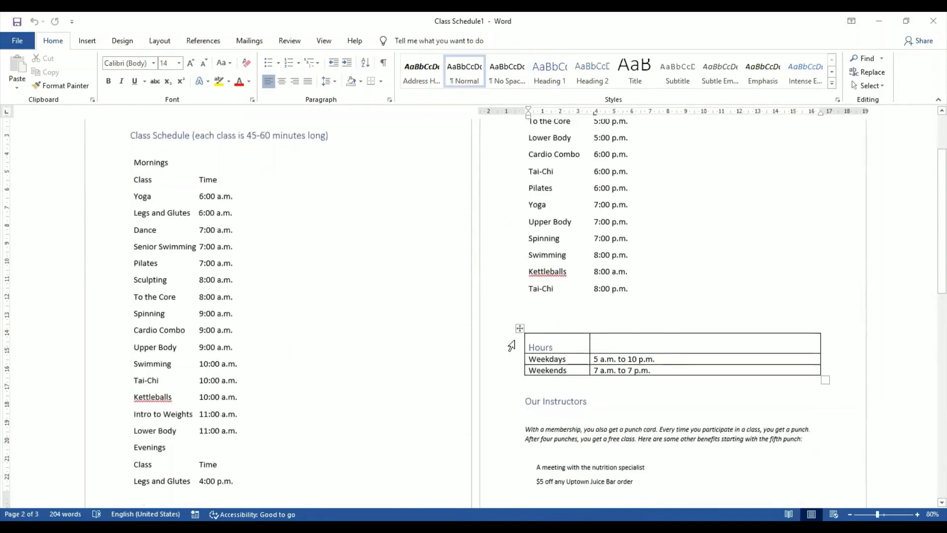
pyautogui.click(521, 328)
pyautogui.click(521, 328)
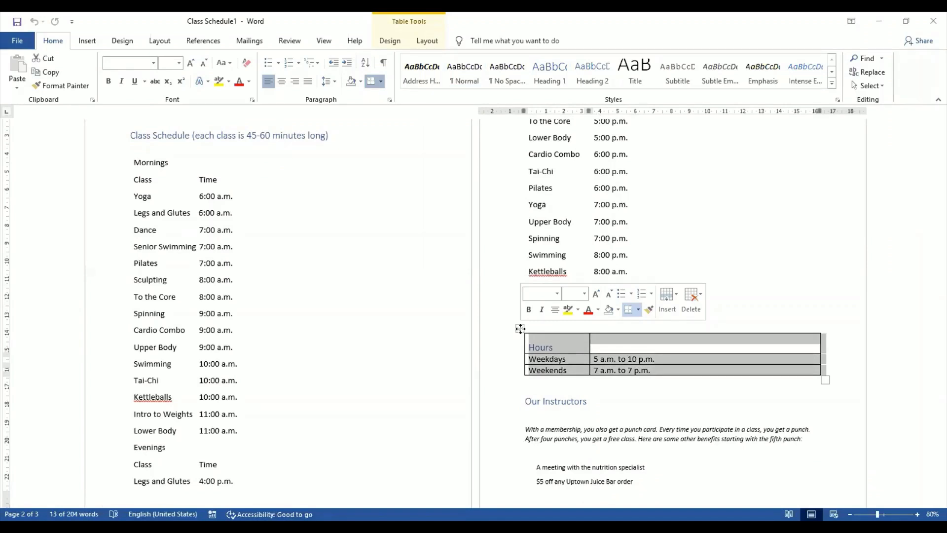
pyautogui.click(389, 44)
pyautogui.click(424, 45)
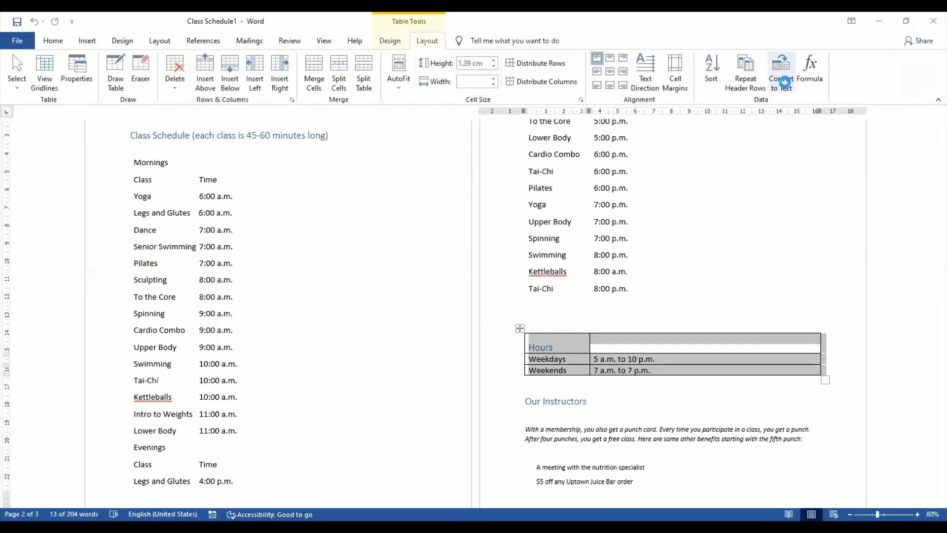
pyautogui.click(785, 87)
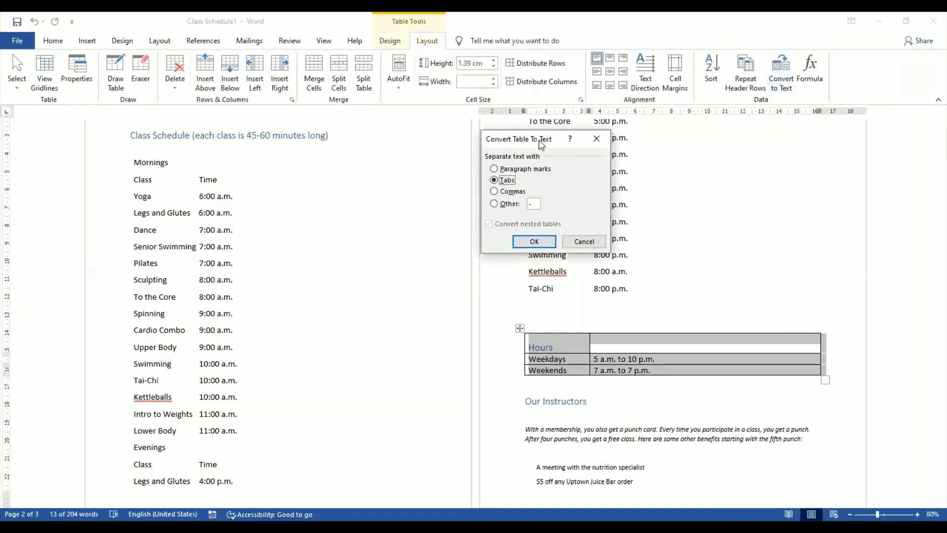
pyautogui.moveTo(547, 141); pyautogui.dragTo(468, 135)
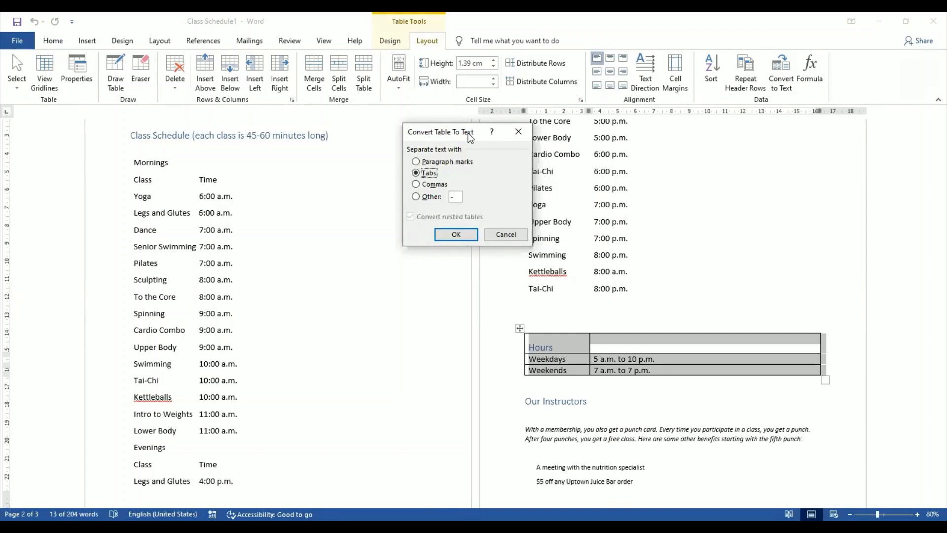
pyautogui.click(456, 235)
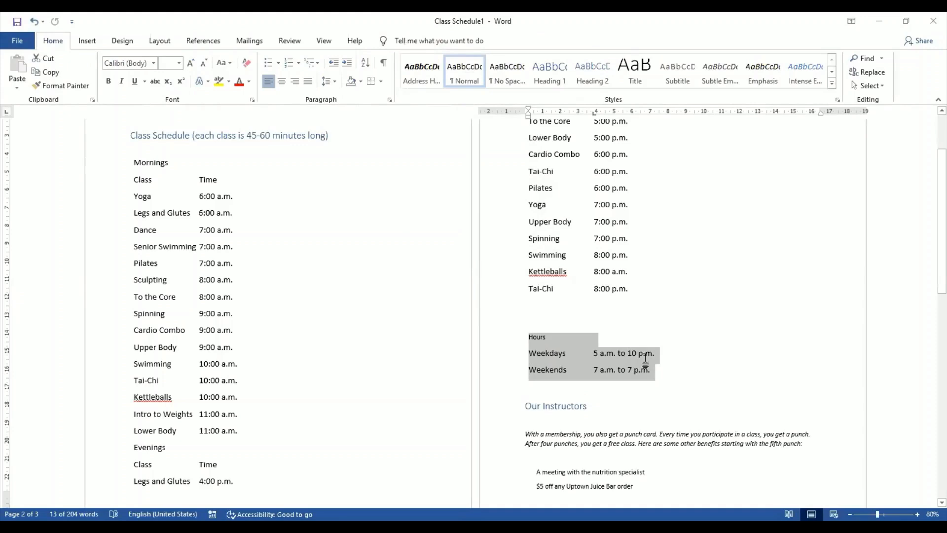
pyautogui.click(671, 395)
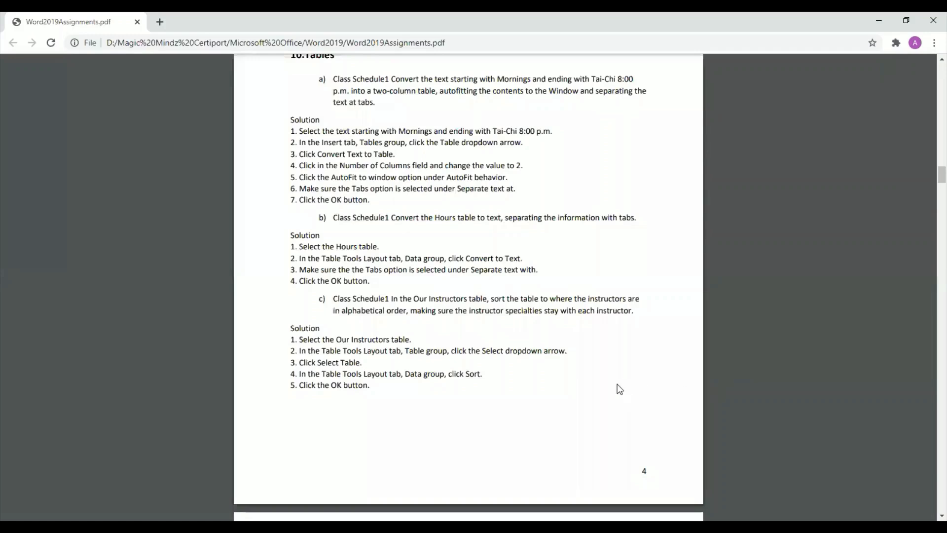
# Step: Check the next assignment in the PDF, then return to Word and remove one blank line above the Our Instructors table
pyautogui.scroll(-1, 598, 375)
pyautogui.scroll(-1, 598, 376)
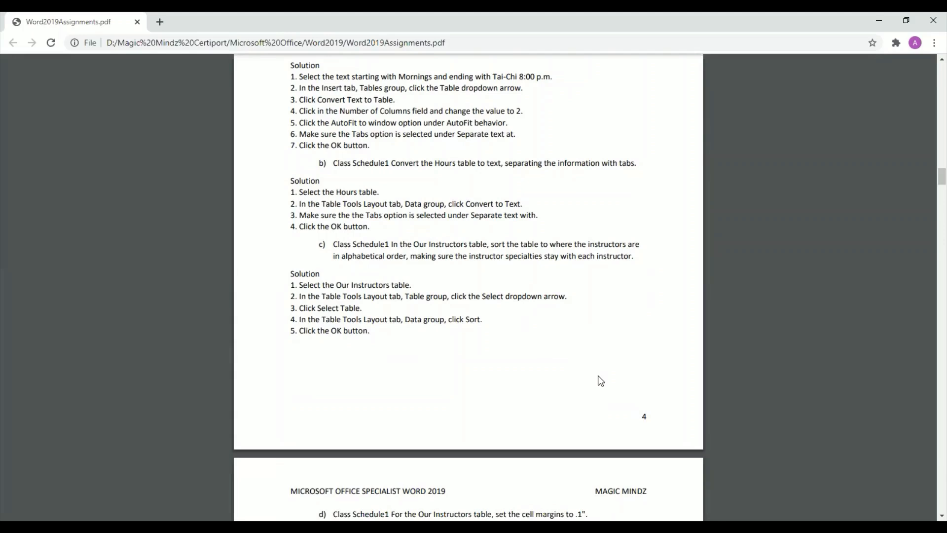
pyautogui.hotkey('alt', 'Tab')
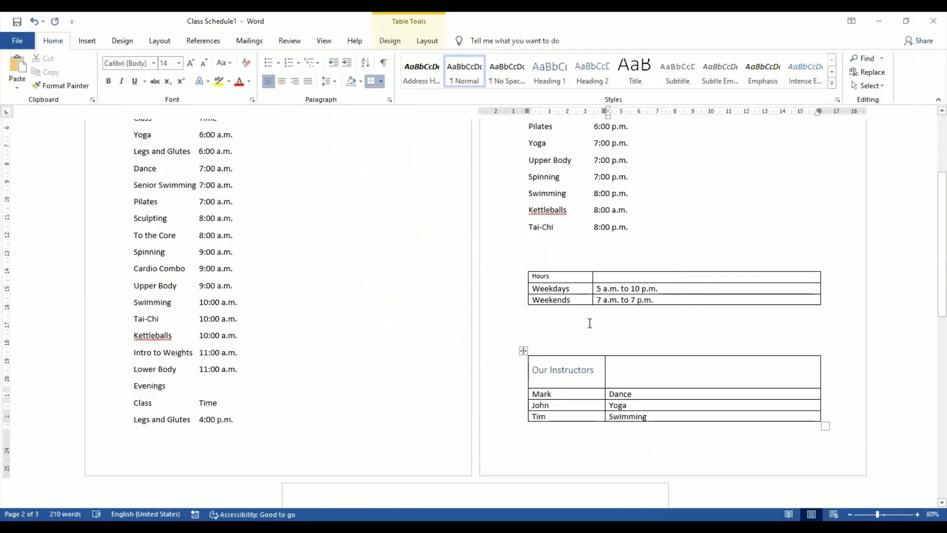
pyautogui.click(552, 344)
pyautogui.press('Delete')
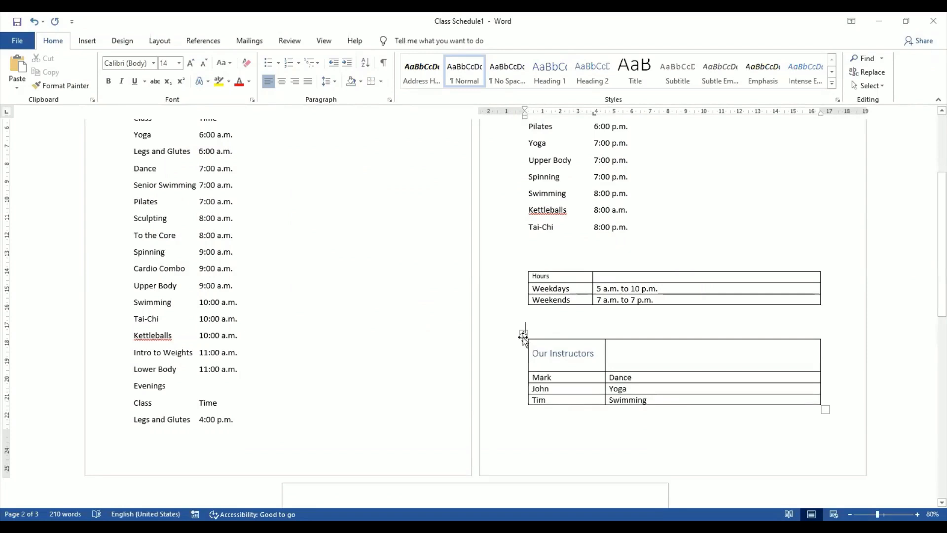
# Step: Sort the Our Instructors table by its first column as text in ascending order, treating the top row as the header
pyautogui.click(523, 335)
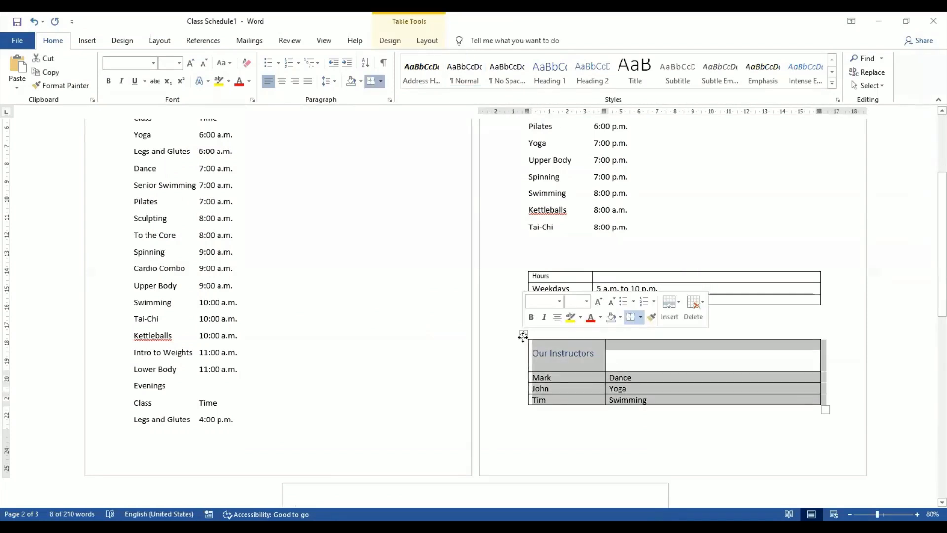
pyautogui.click(390, 41)
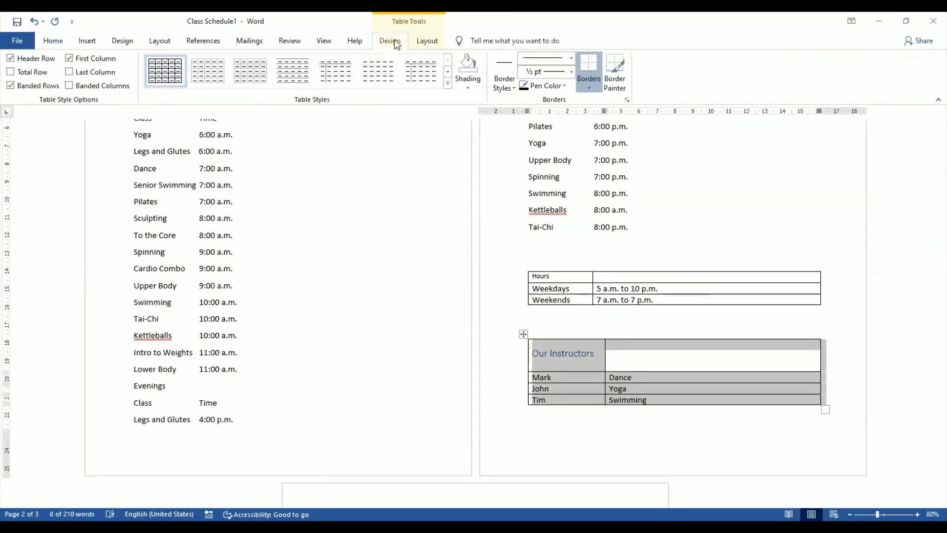
pyautogui.click(425, 41)
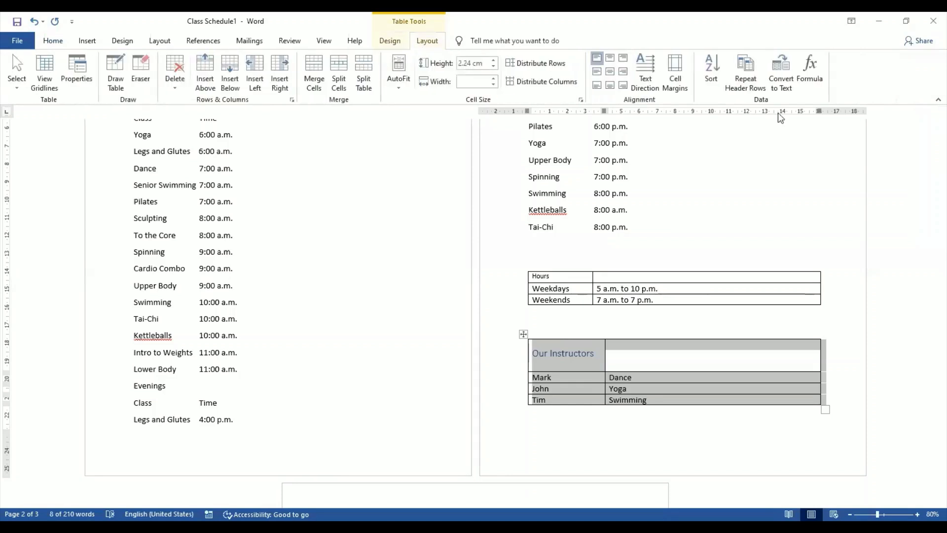
pyautogui.click(710, 74)
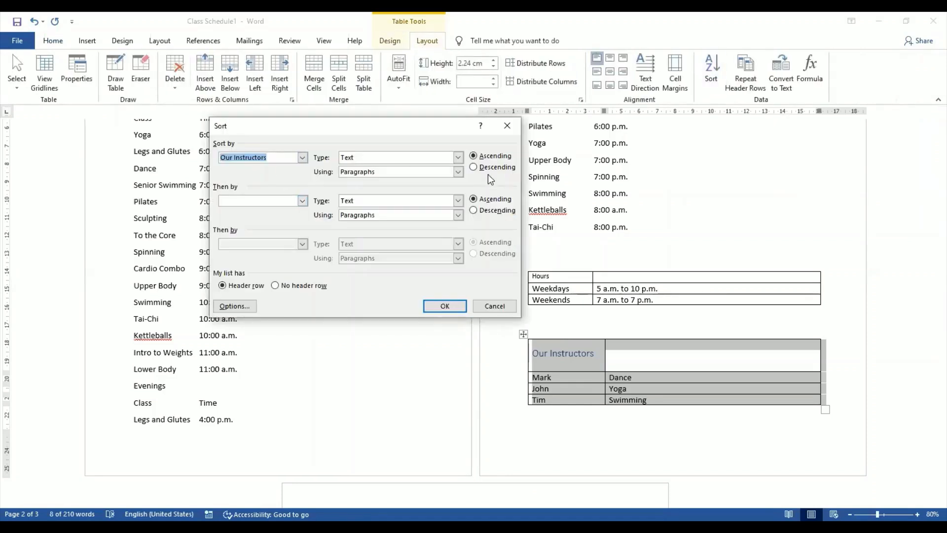
pyautogui.click(445, 306)
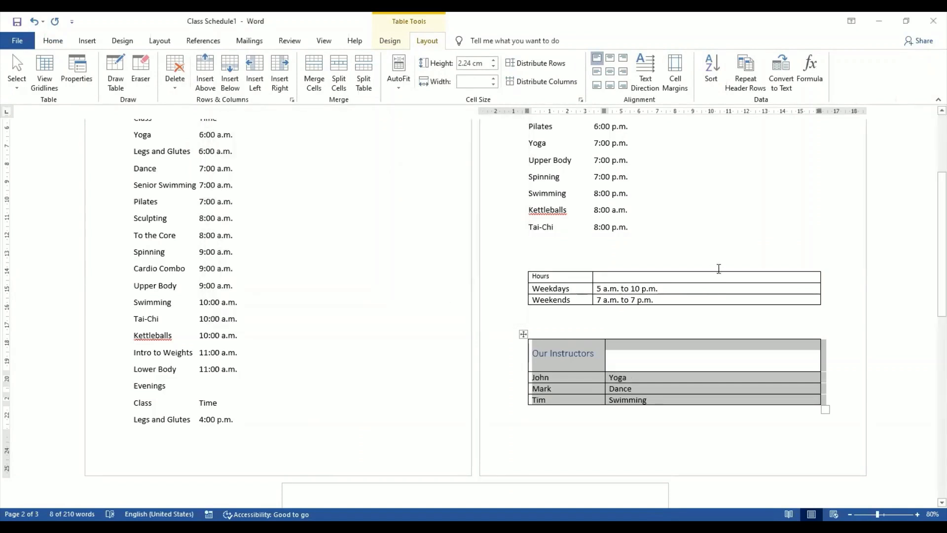
pyautogui.click(670, 418)
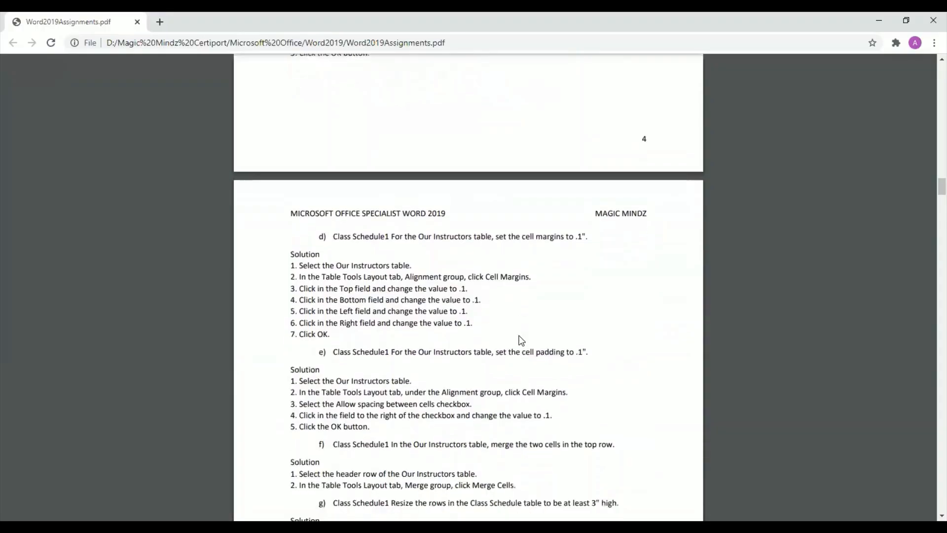
# Step: Read the cell margins assignment in the PDF, then switch to Word and select the whole Our Instructors table
pyautogui.scroll(-1, 537, 85)
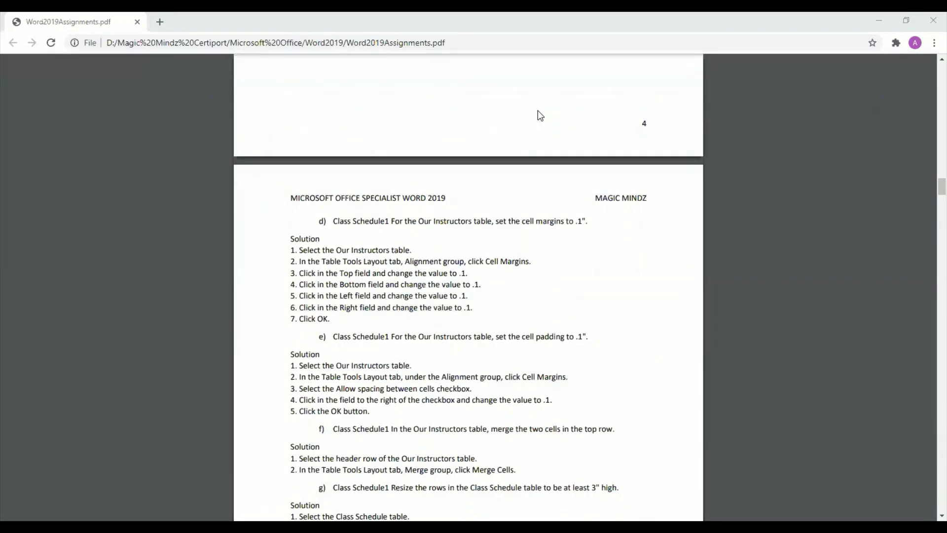
pyautogui.hotkey('alt', 'Tab')
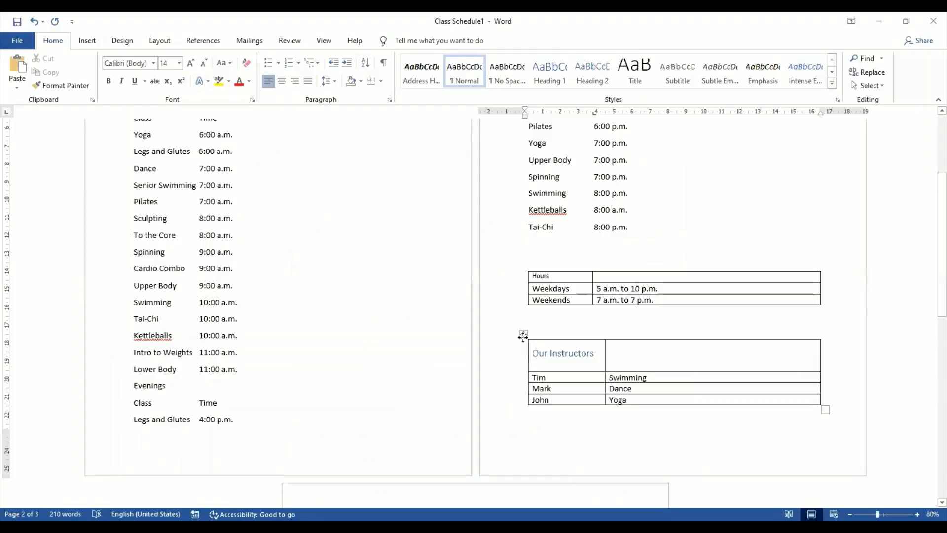
pyautogui.click(523, 336)
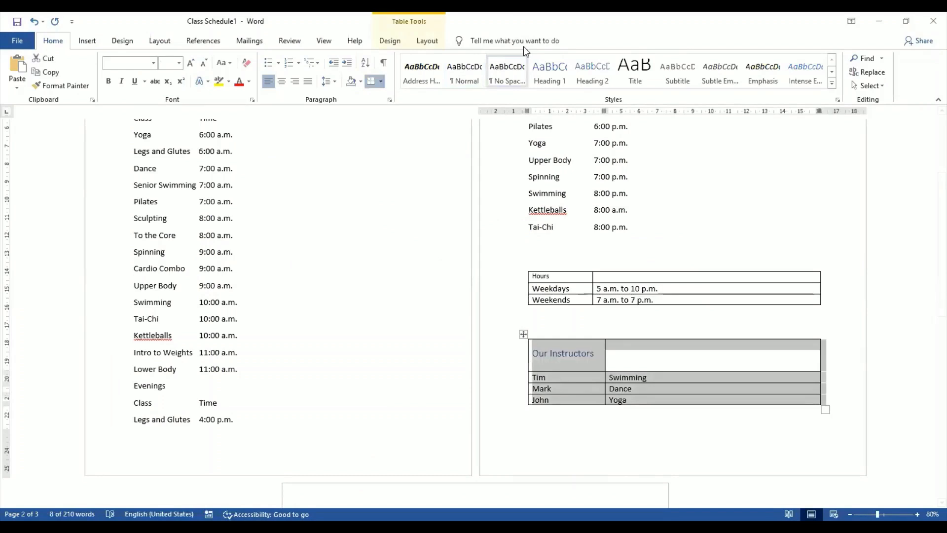
pyautogui.click(535, 361)
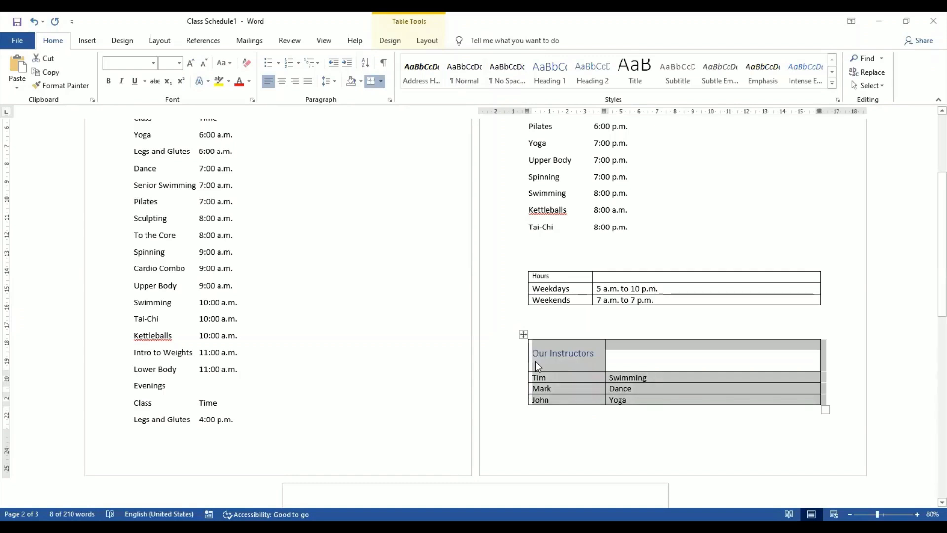
pyautogui.click(386, 41)
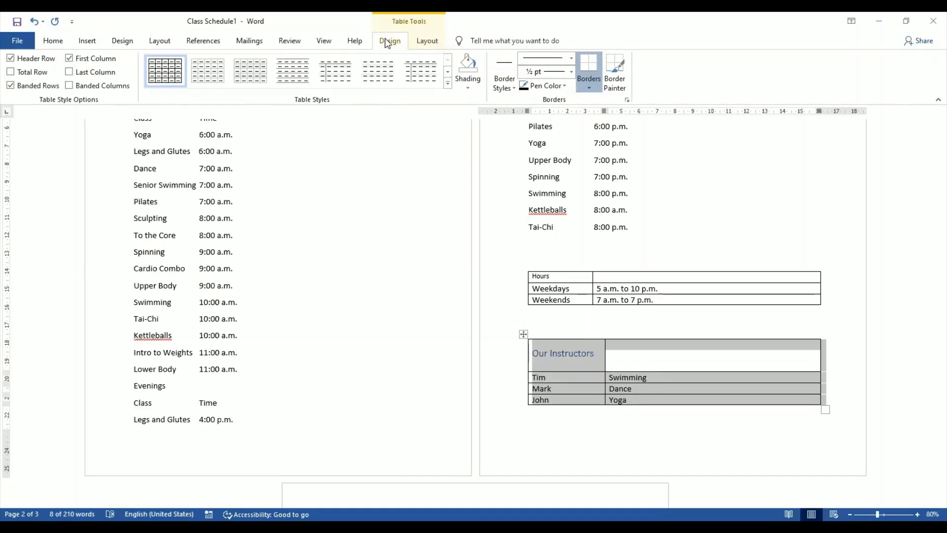
pyautogui.click(435, 43)
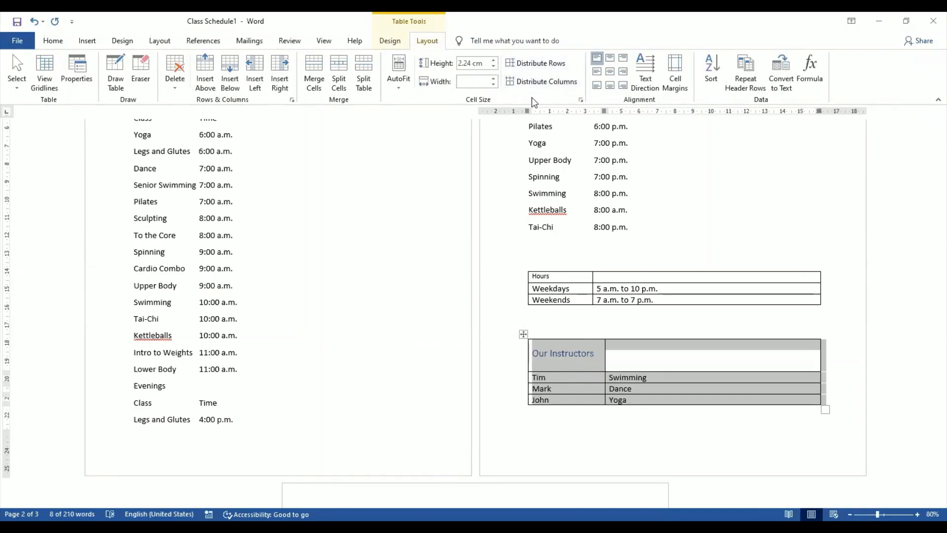
# Step: Set the top, bottom, left and right default cell margins of the Our Instructors table to .1"
pyautogui.click(682, 86)
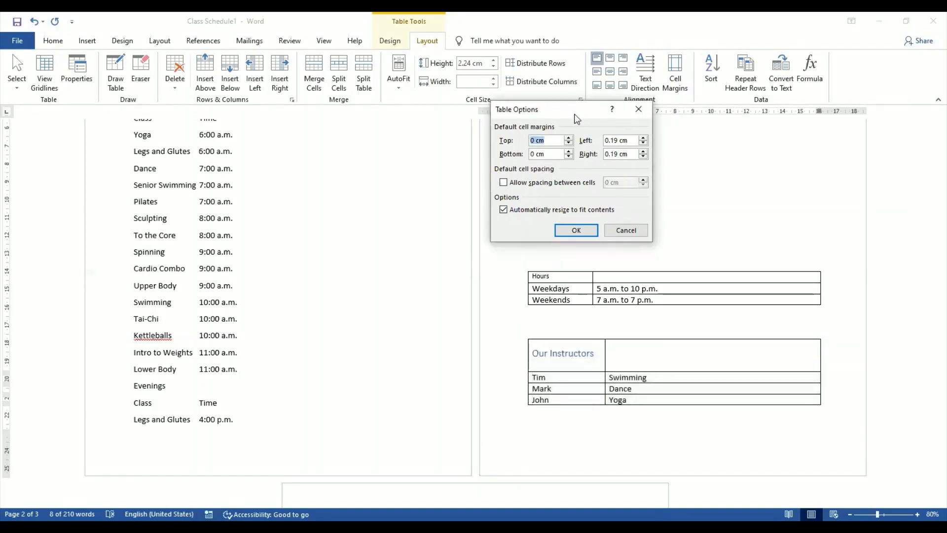
pyautogui.moveTo(575, 117); pyautogui.dragTo(572, 121)
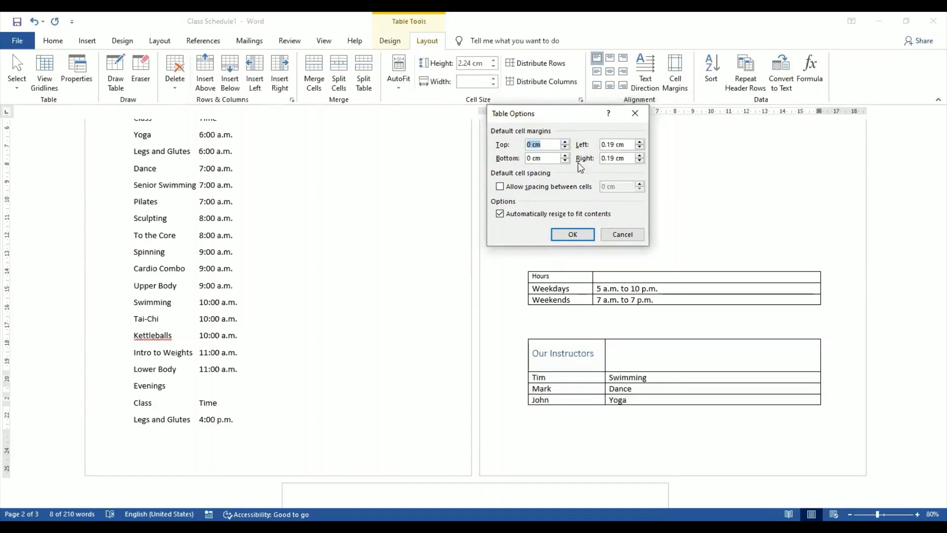
pyautogui.write('.1')
pyautogui.write('"')
pyautogui.moveTo(625, 144); pyautogui.dragTo(589, 153)
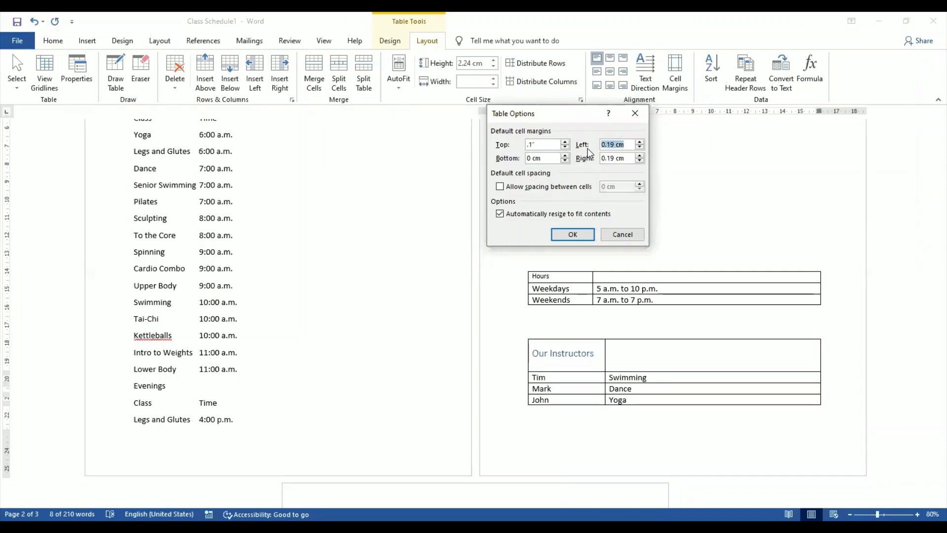
pyautogui.write('.1"')
pyautogui.moveTo(545, 160); pyautogui.dragTo(470, 166)
pyautogui.write('.1')
pyautogui.moveTo(627, 161); pyautogui.dragTo(559, 170)
pyautogui.write('.1')
pyautogui.click(573, 236)
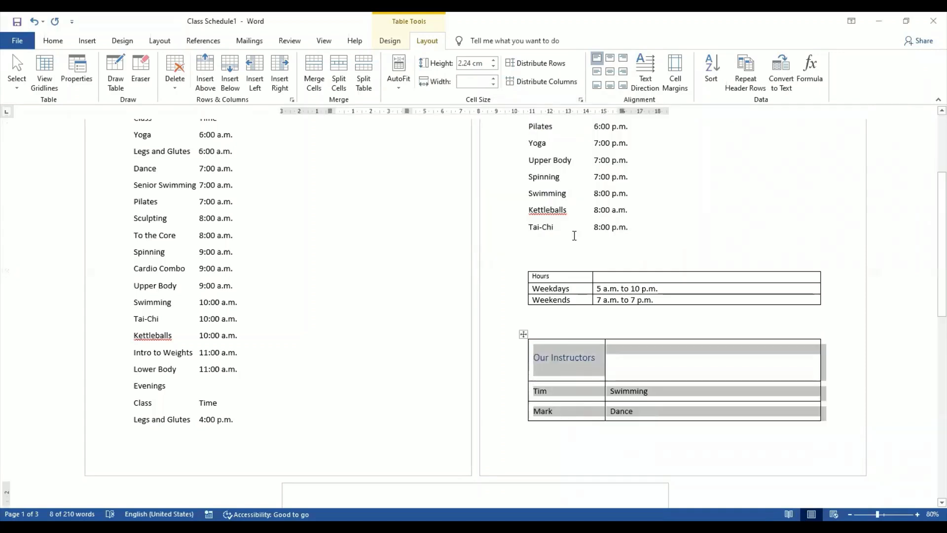
pyautogui.click(672, 369)
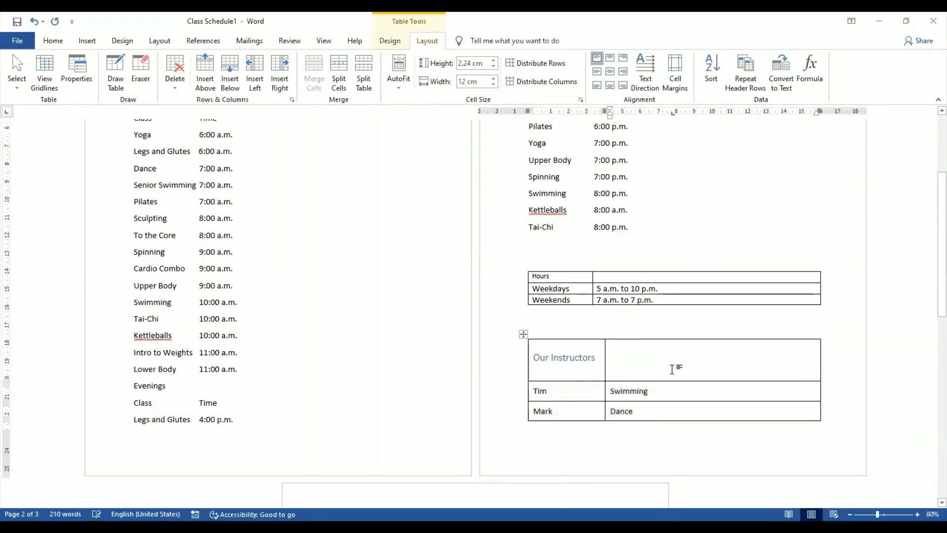
pyautogui.scroll(-2, 673, 369)
pyautogui.scroll(-1, 673, 369)
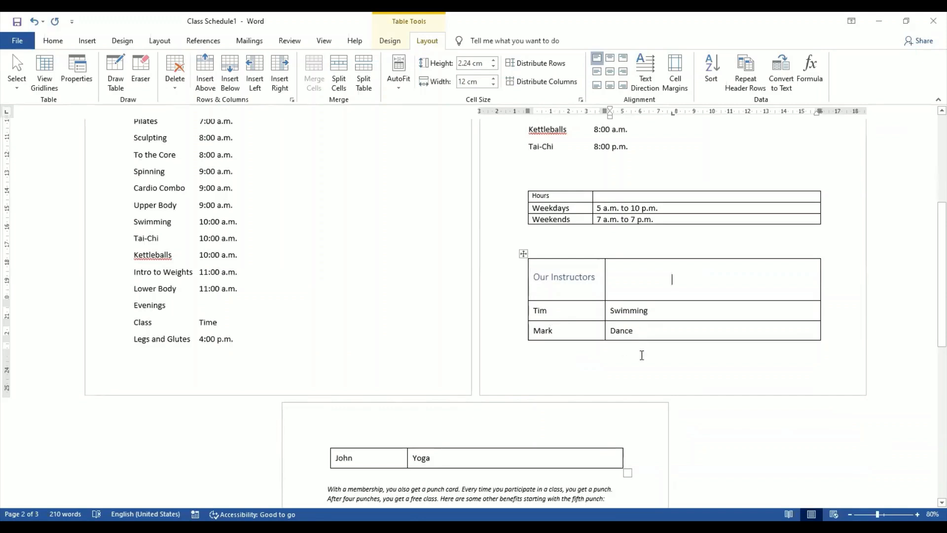
# Step: AutoFit the columns of the Our Instructors table to their contents
pyautogui.click(523, 254)
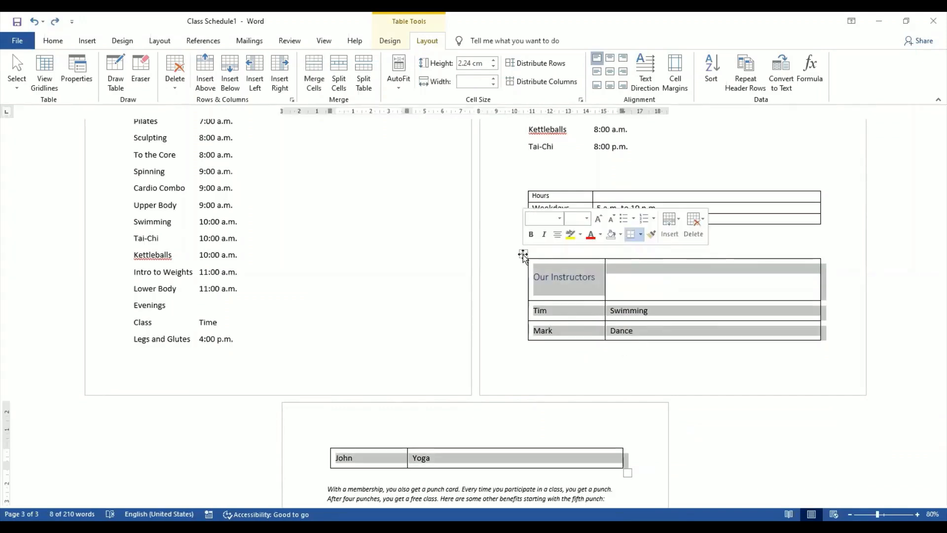
pyautogui.click(620, 279)
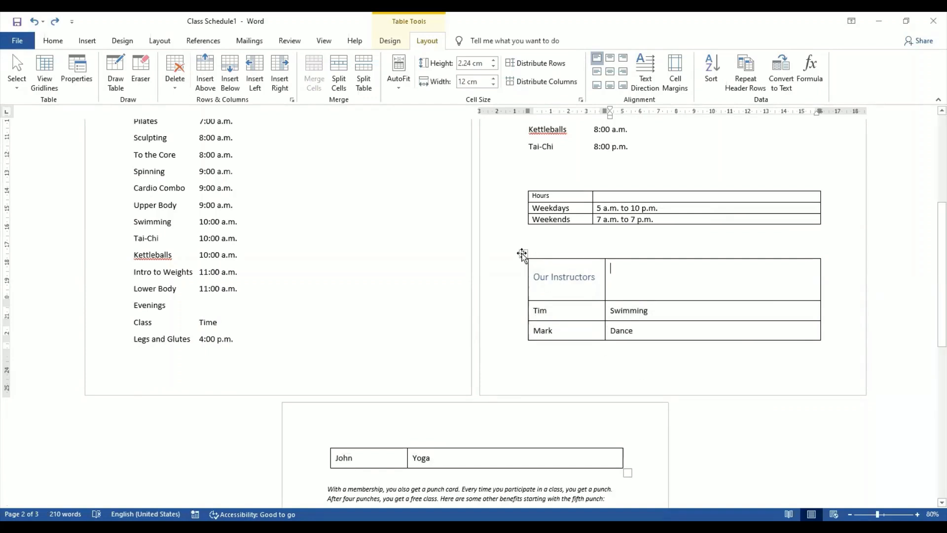
pyautogui.click(522, 253)
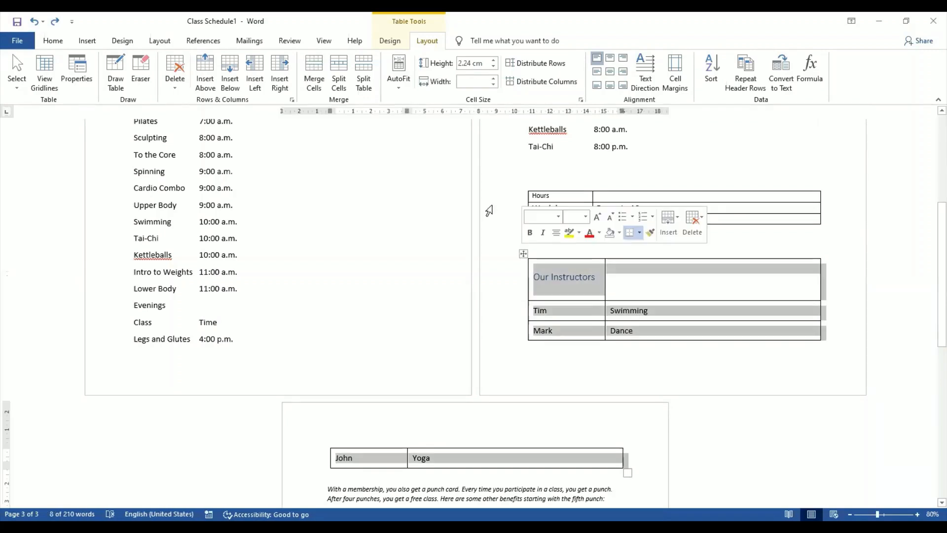
pyautogui.click(400, 93)
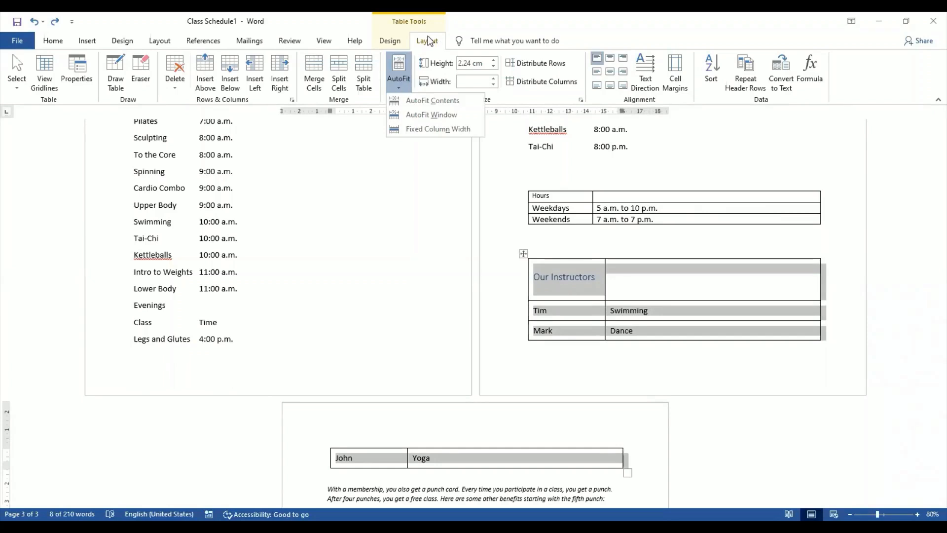
pyautogui.click(398, 95)
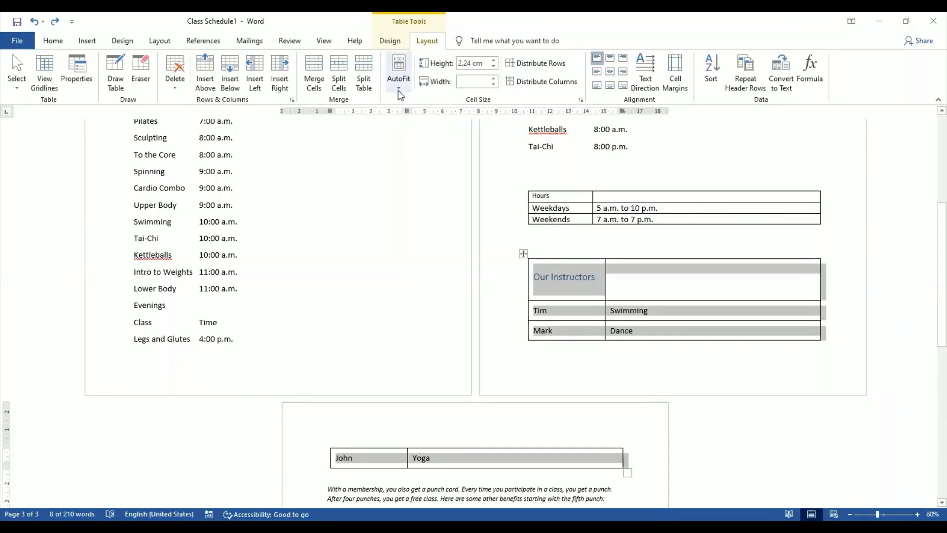
pyautogui.click(399, 89)
pyautogui.click(411, 101)
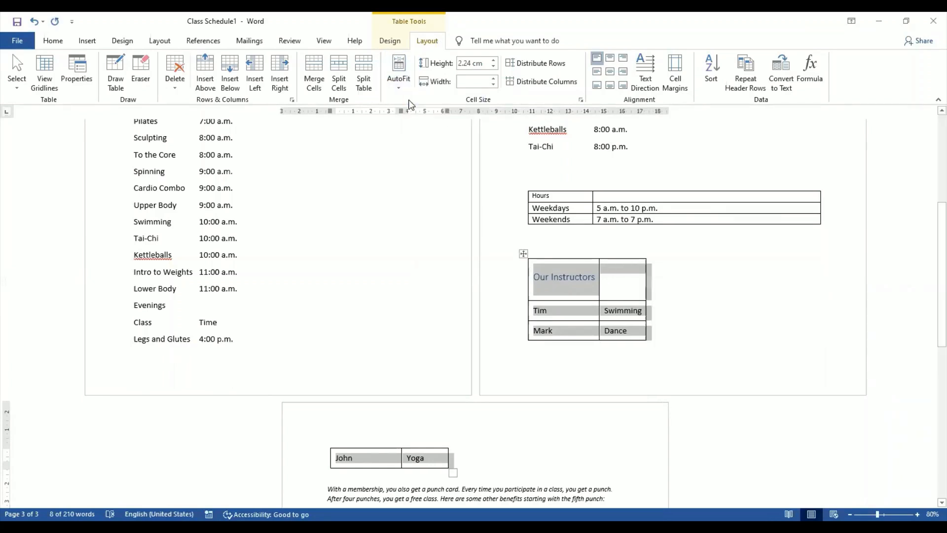
pyautogui.hotkey('ctrl', 'z')
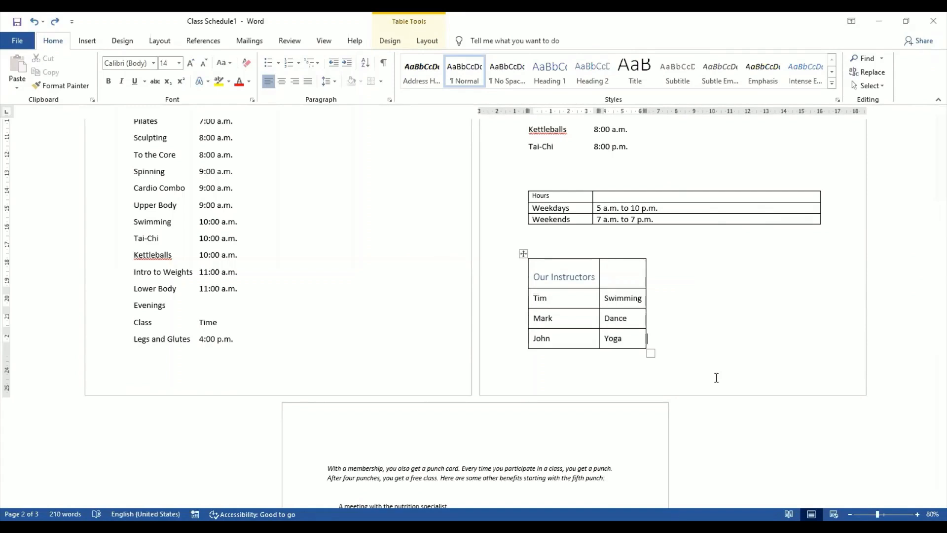
# Step: Distribute the columns of the Our Instructors table evenly
pyautogui.click(521, 253)
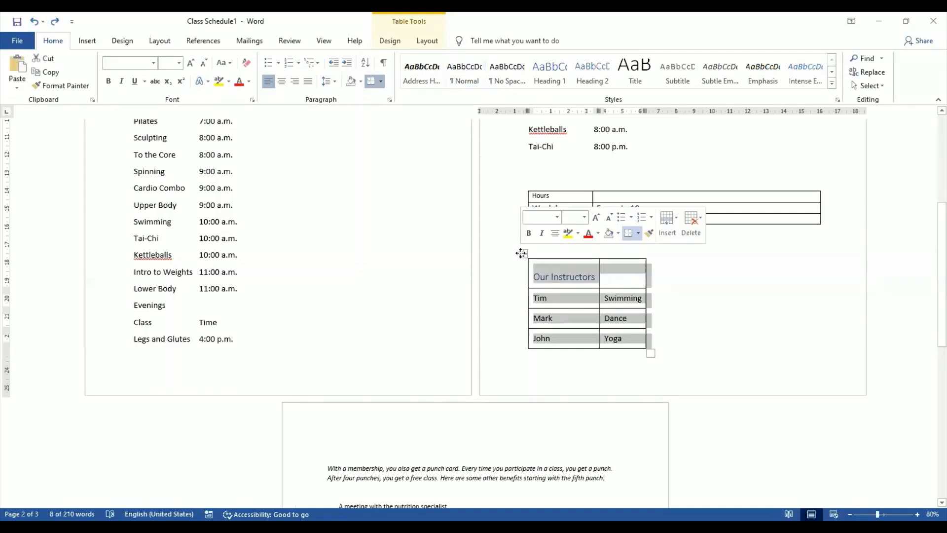
pyautogui.click(429, 41)
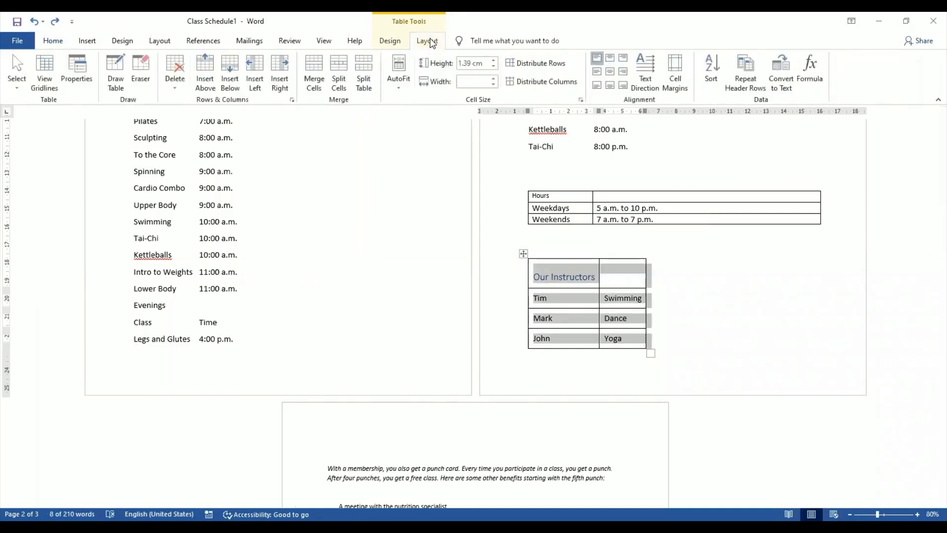
pyautogui.click(549, 82)
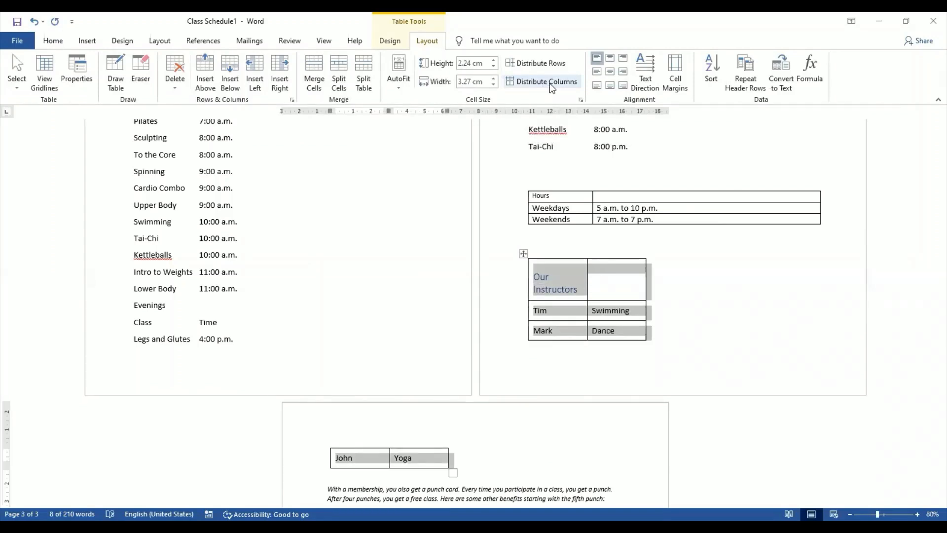
pyautogui.click(698, 321)
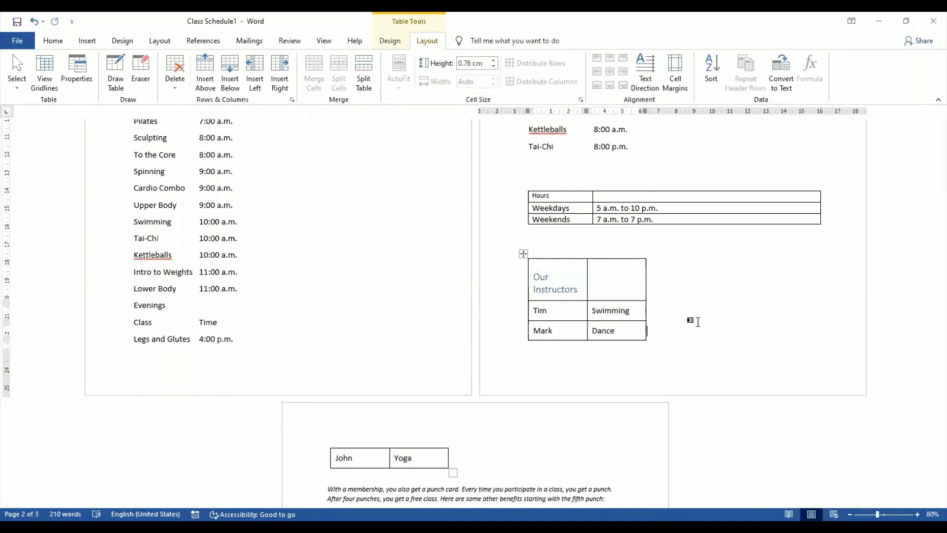
# Step: Widen both columns of the Our Instructors table to 4.3 cm each
pyautogui.click(523, 253)
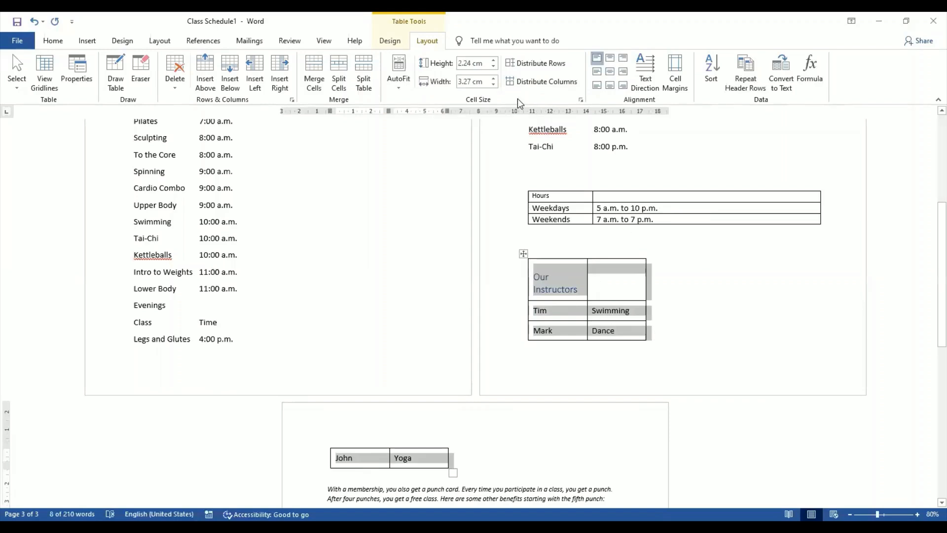
pyautogui.click(493, 79)
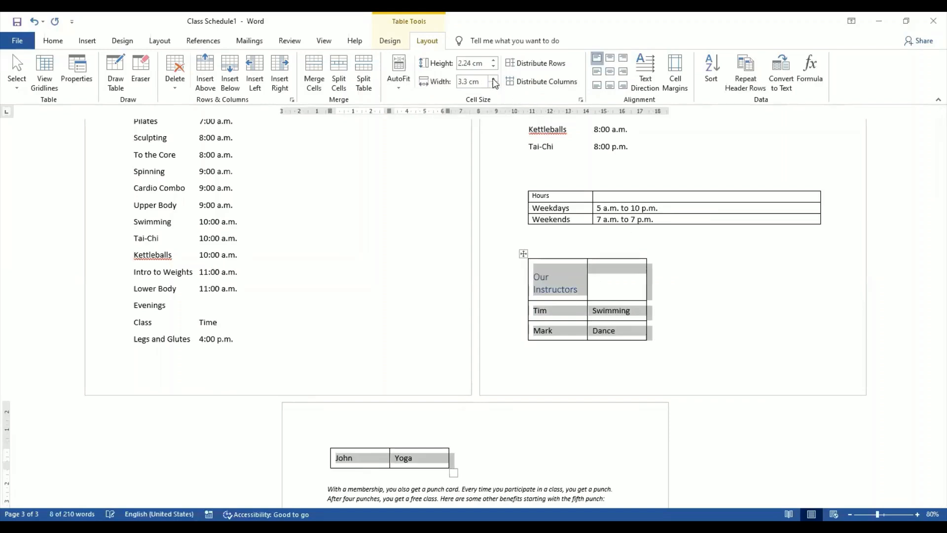
pyautogui.click(494, 79)
pyautogui.click(493, 80)
pyautogui.click(493, 80)
pyautogui.click(493, 79)
pyautogui.click(493, 80)
pyautogui.click(493, 80)
pyautogui.click(493, 80)
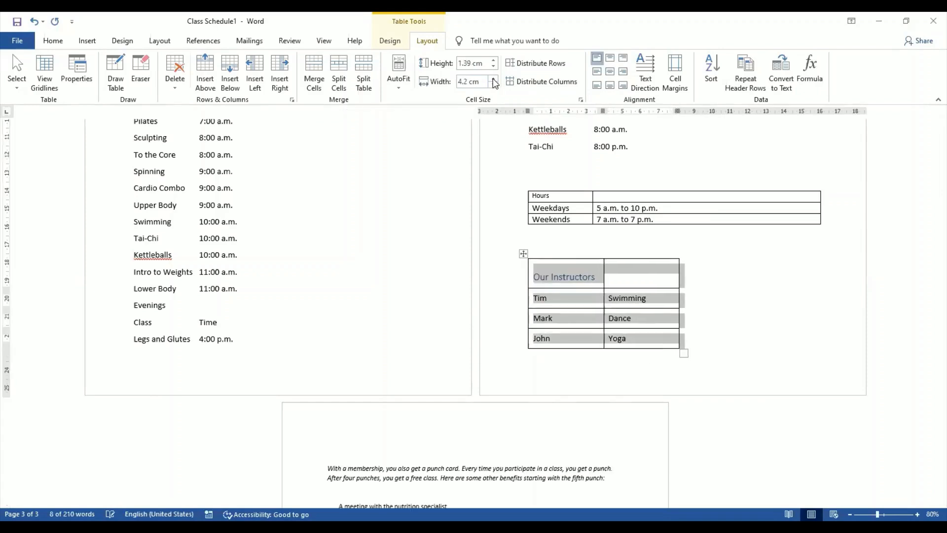
pyautogui.click(494, 79)
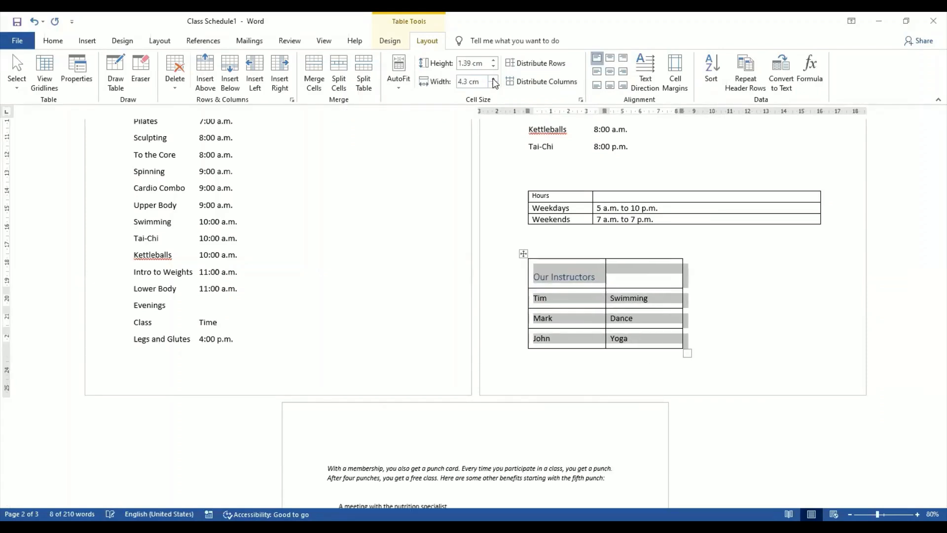
pyautogui.click(713, 339)
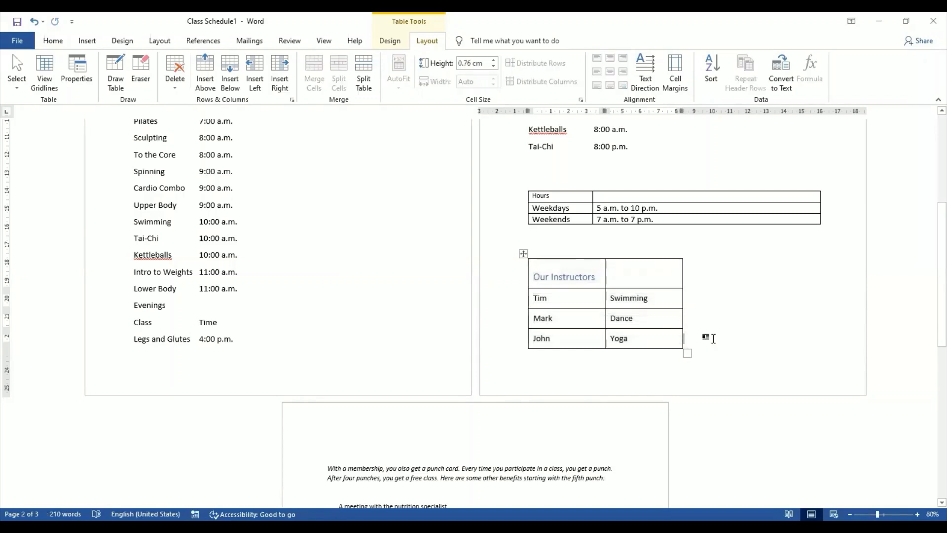
# Step: Distribute the rows of the Our Instructors table evenly
pyautogui.click(522, 252)
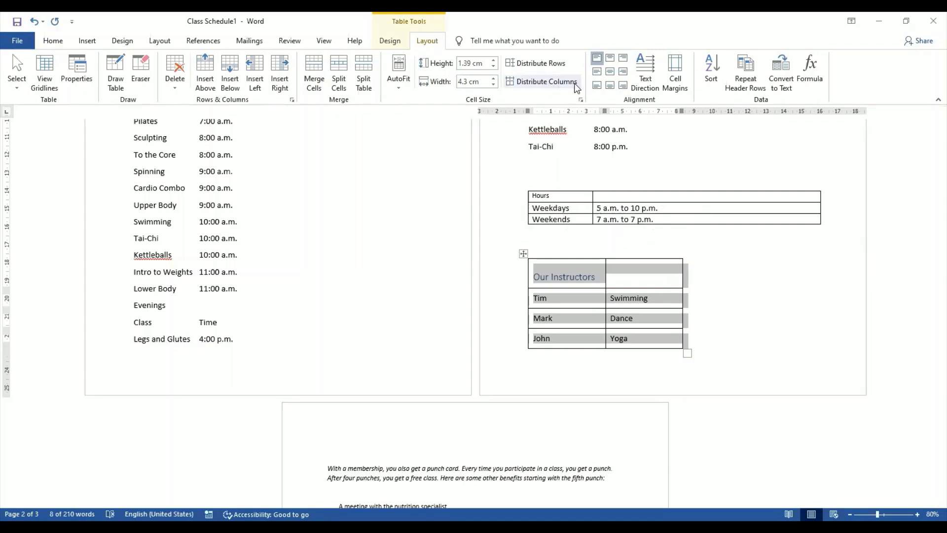
pyautogui.click(555, 64)
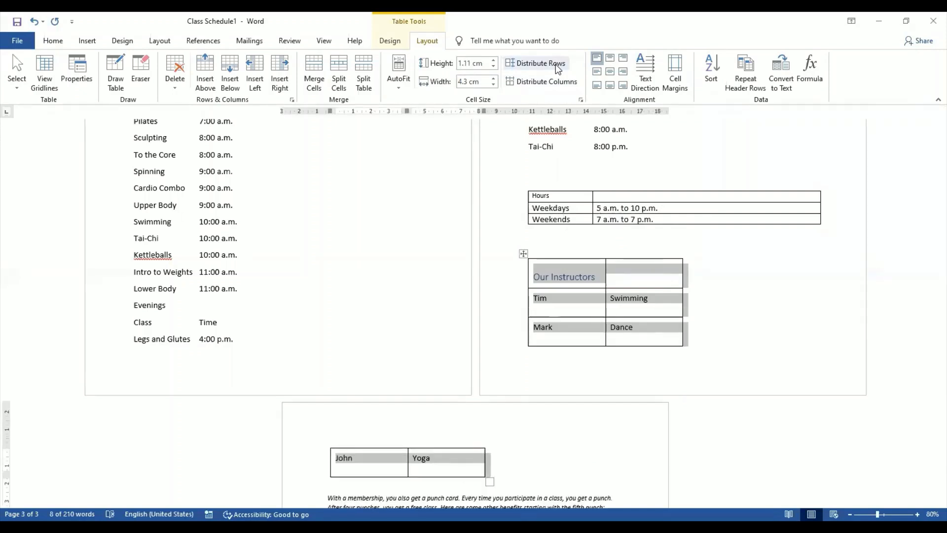
pyautogui.click(755, 339)
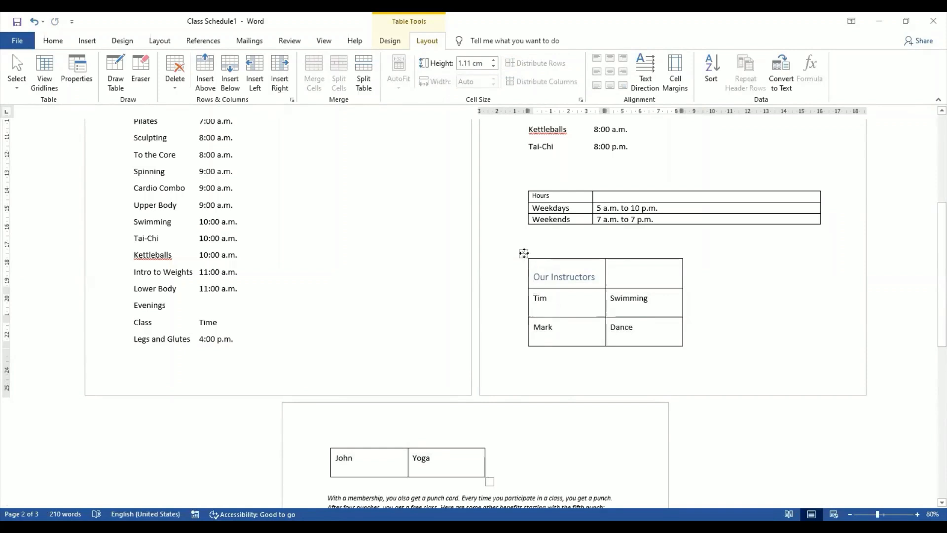
# Step: Set the height of all rows in the Our Instructors table to 0.5 cm
pyautogui.click(523, 253)
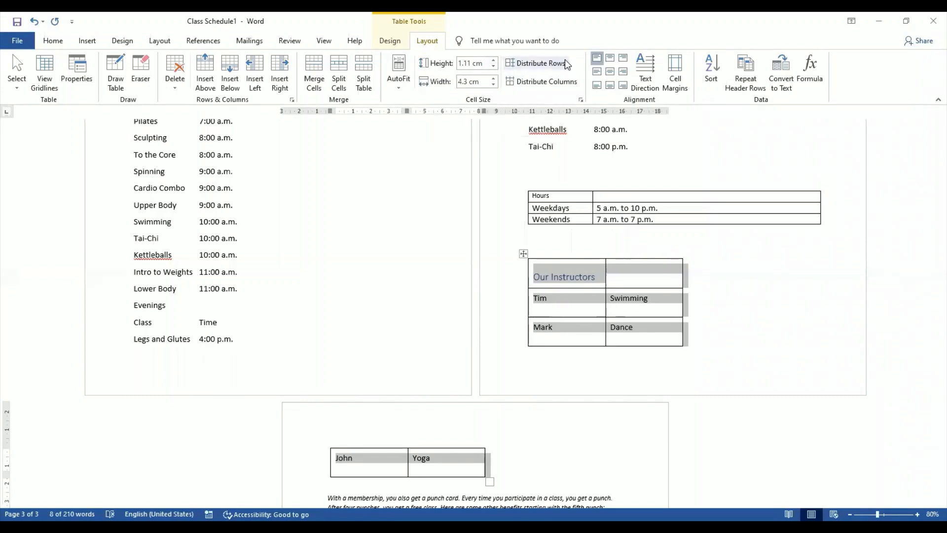
pyautogui.click(493, 67)
pyautogui.click(494, 66)
pyautogui.click(493, 67)
pyautogui.click(493, 67)
pyautogui.click(493, 66)
pyautogui.click(523, 254)
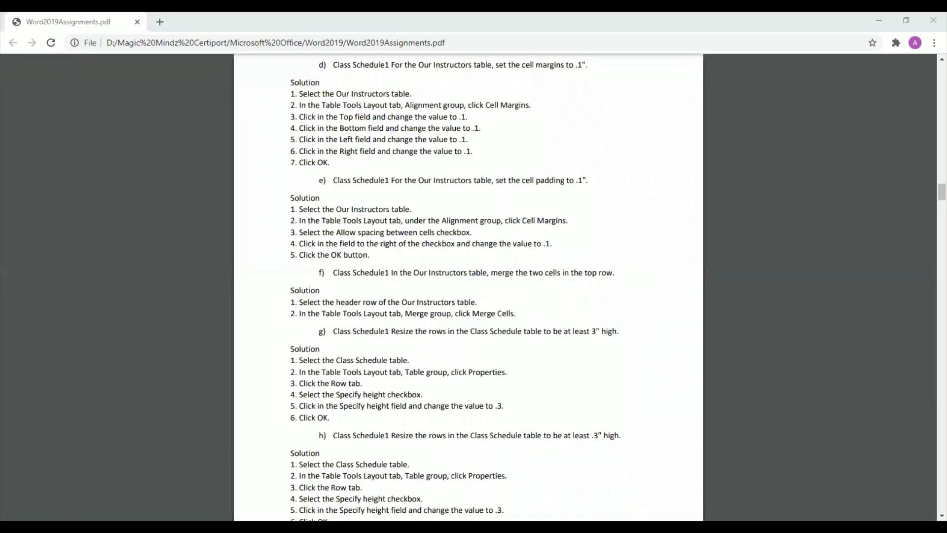
# Step: Switch back to Word and allow spacing of .1" between the cells of the Our Instructors table
pyautogui.hotkey('alt', 'Tab')
pyautogui.click(549, 270)
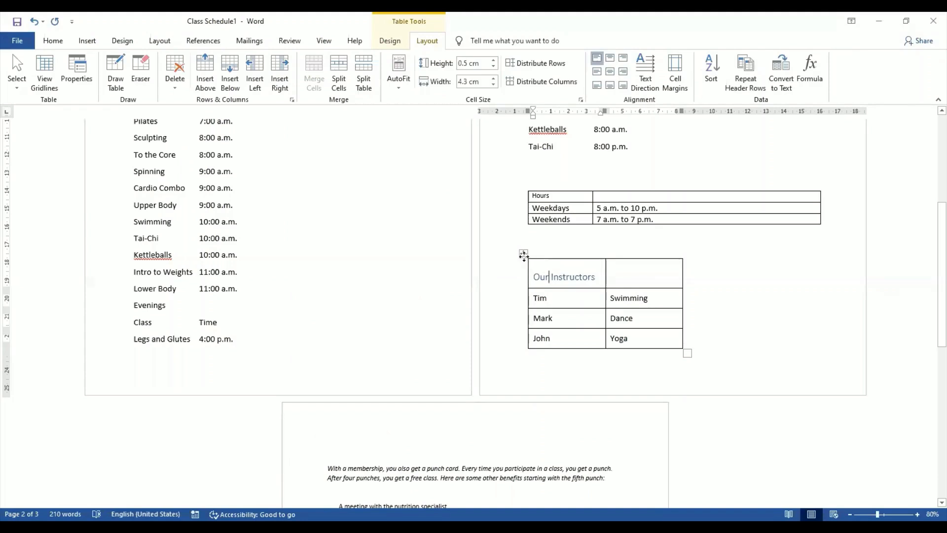
pyautogui.click(523, 255)
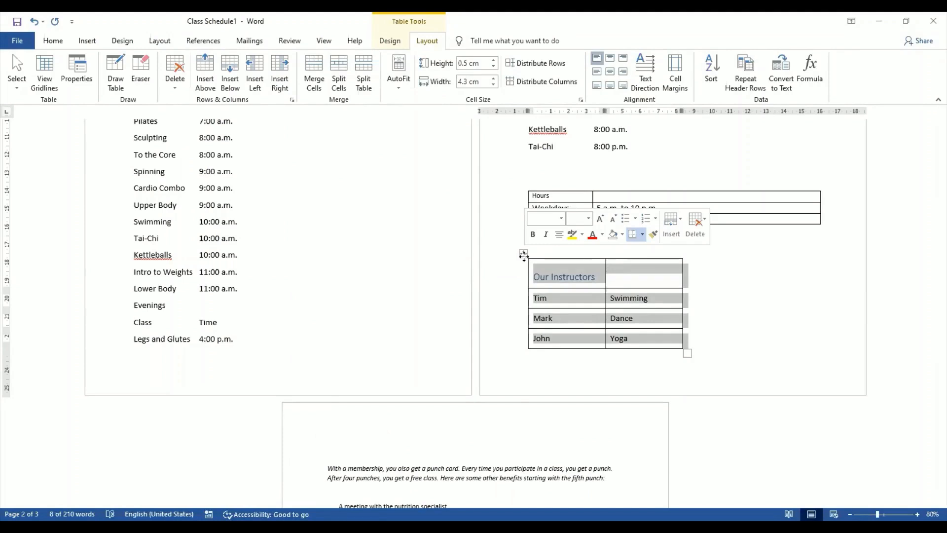
pyautogui.click(739, 330)
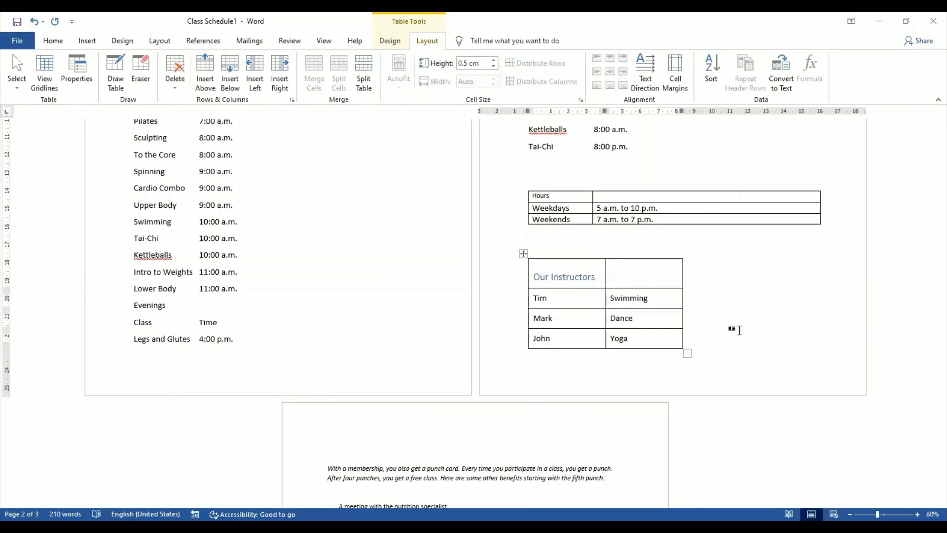
pyautogui.click(523, 254)
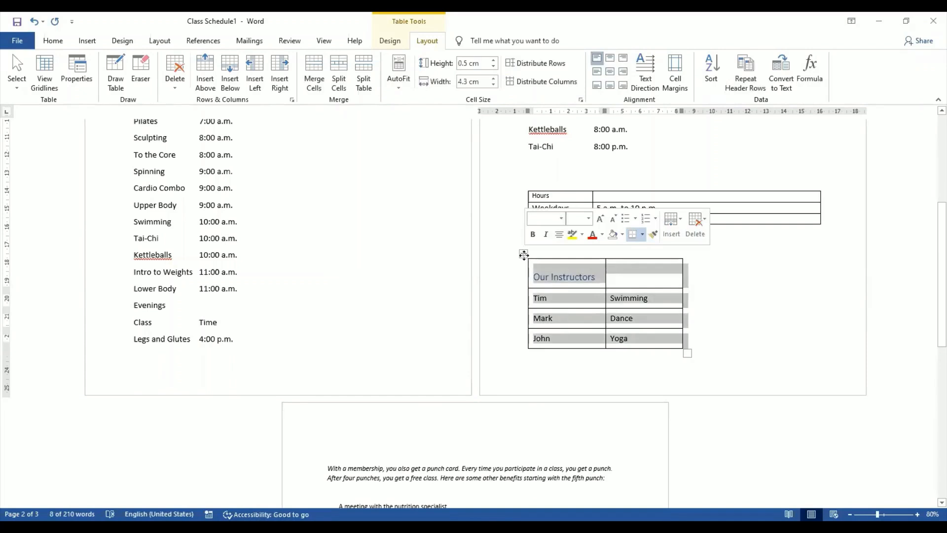
pyautogui.click(687, 93)
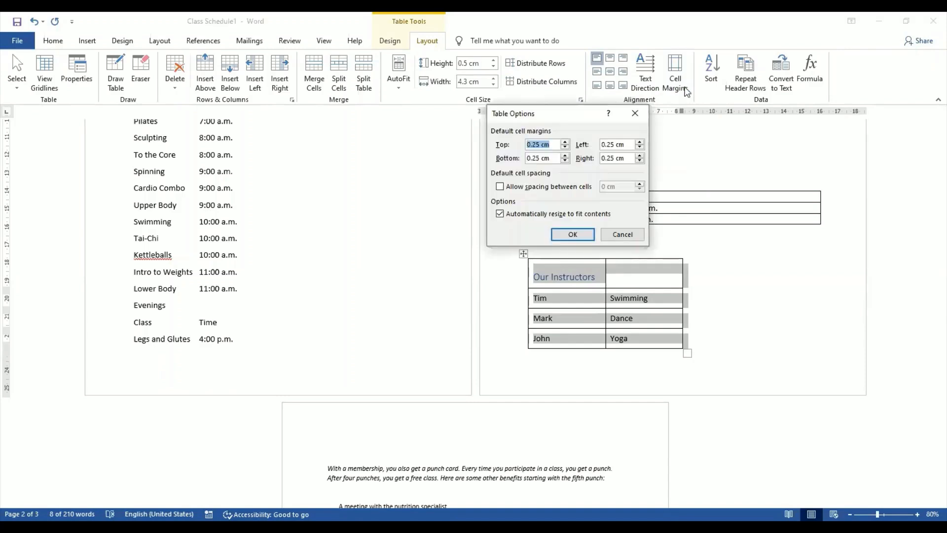
pyautogui.click(500, 187)
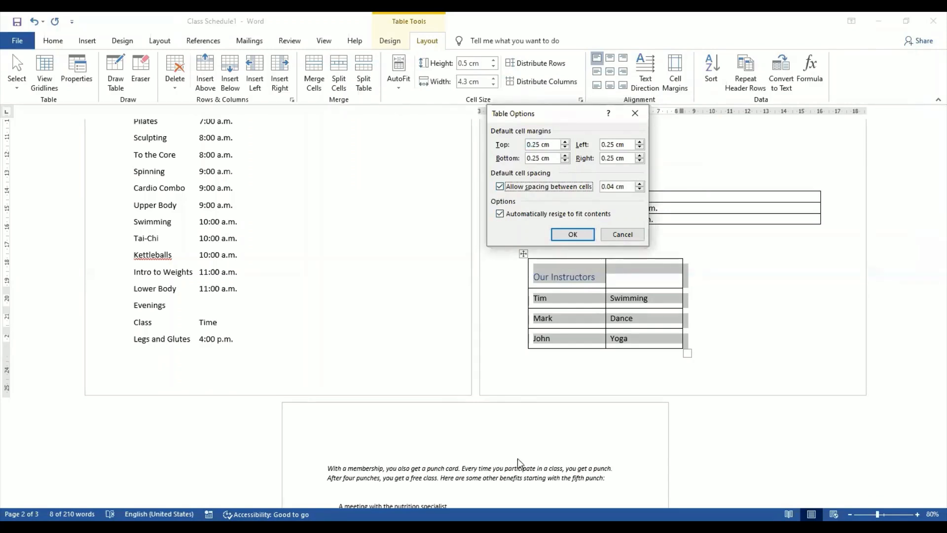
pyautogui.moveTo(623, 191); pyautogui.dragTo(581, 191)
pyautogui.write('.1')
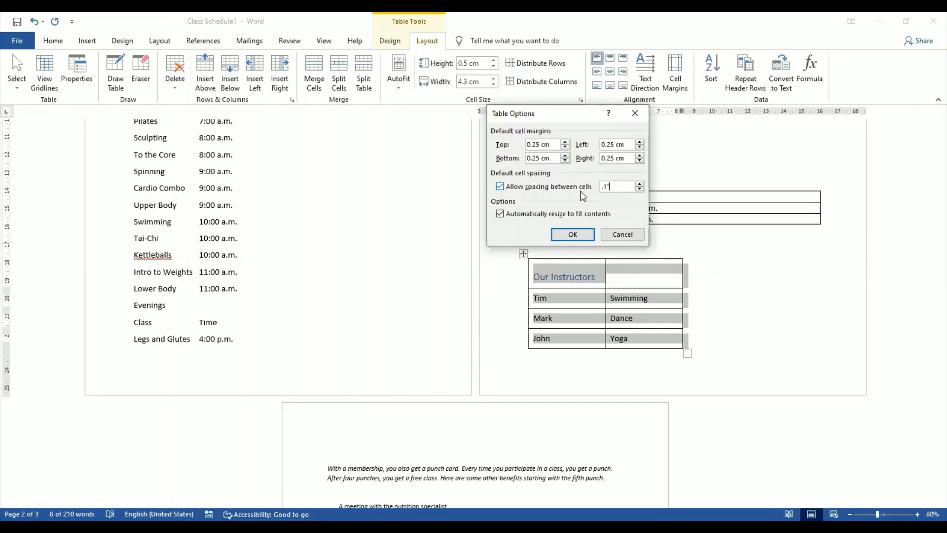
pyautogui.click(575, 233)
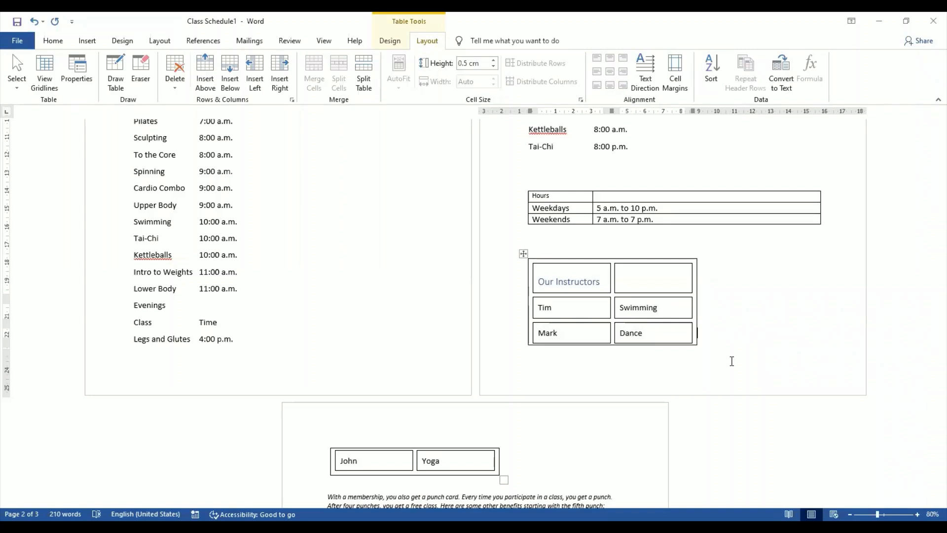
# Step: Shade the Our Instructors heading cell light gold and the empty cell beside it light blue
pyautogui.doubleClick(571, 279)
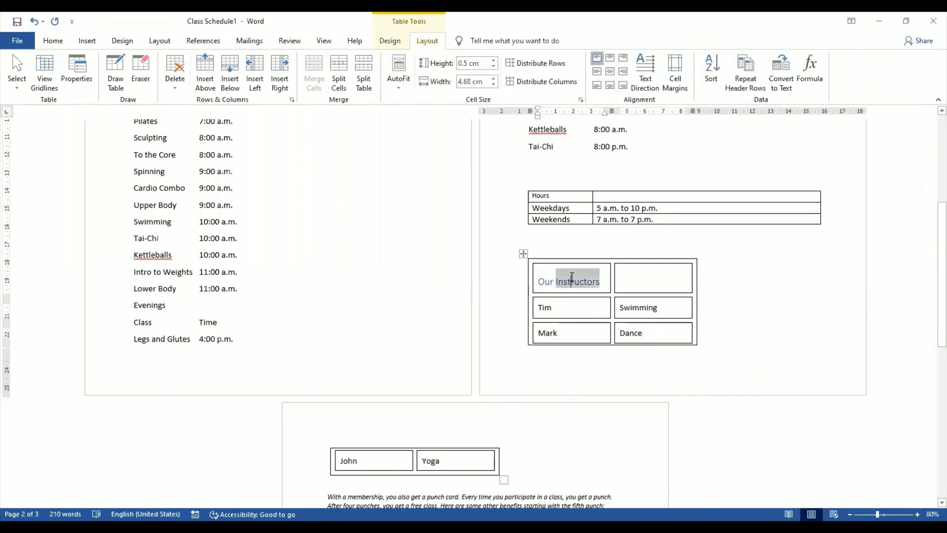
pyautogui.click(537, 270)
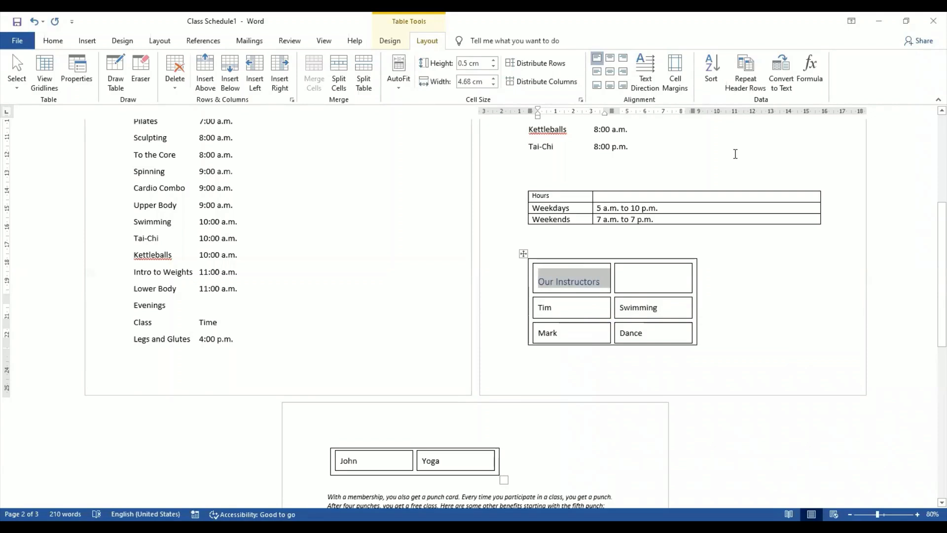
pyautogui.click(64, 43)
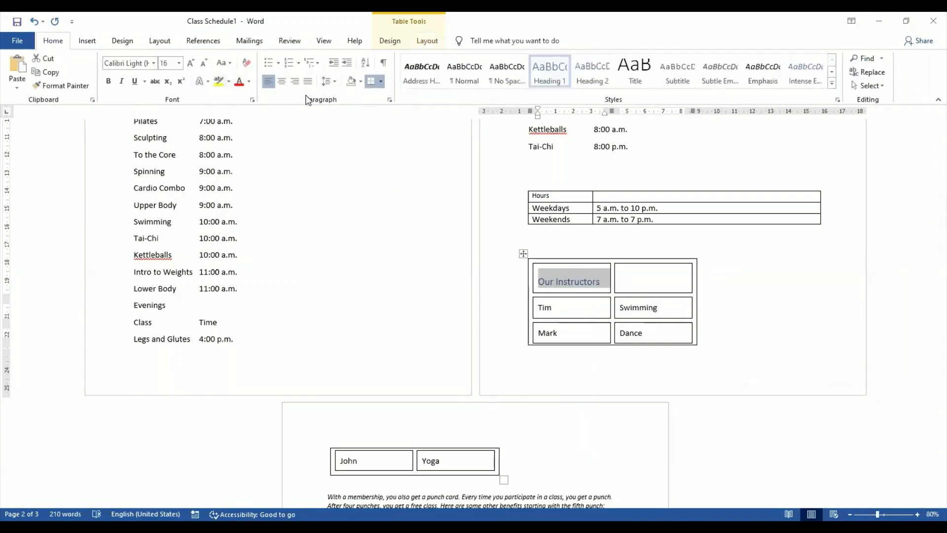
pyautogui.click(361, 81)
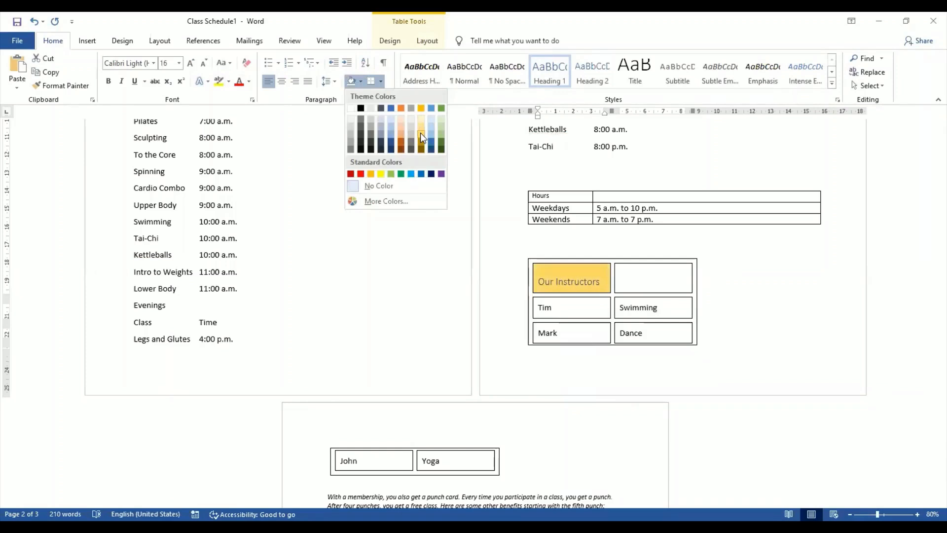
pyautogui.click(420, 133)
pyautogui.click(641, 284)
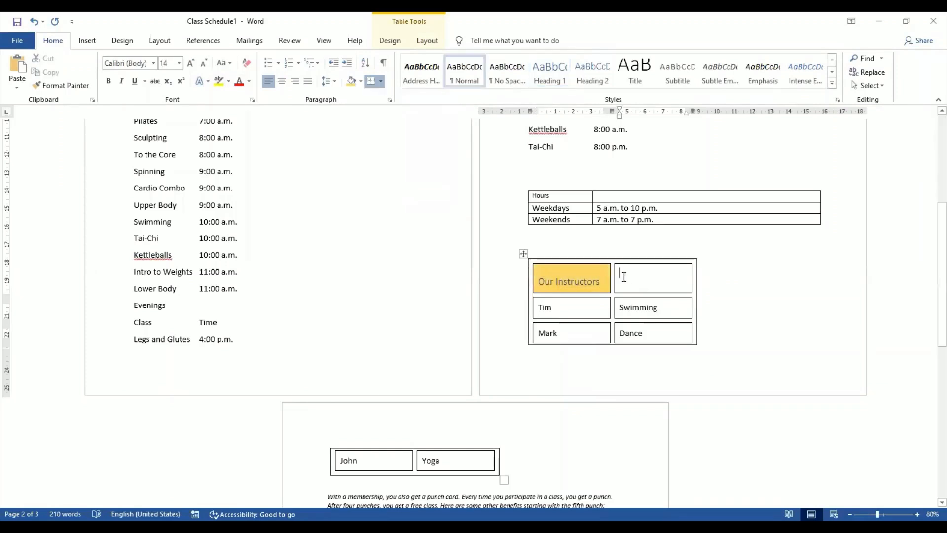
pyautogui.click(618, 274)
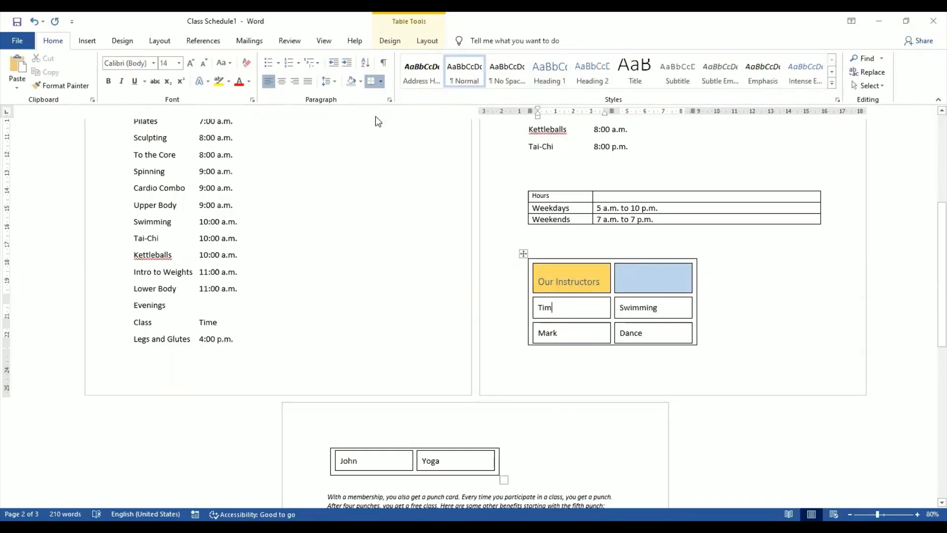
# Step: Shade the Tim cell light green and the Swimming cell light orange in the Our Instructors table
pyautogui.click(361, 82)
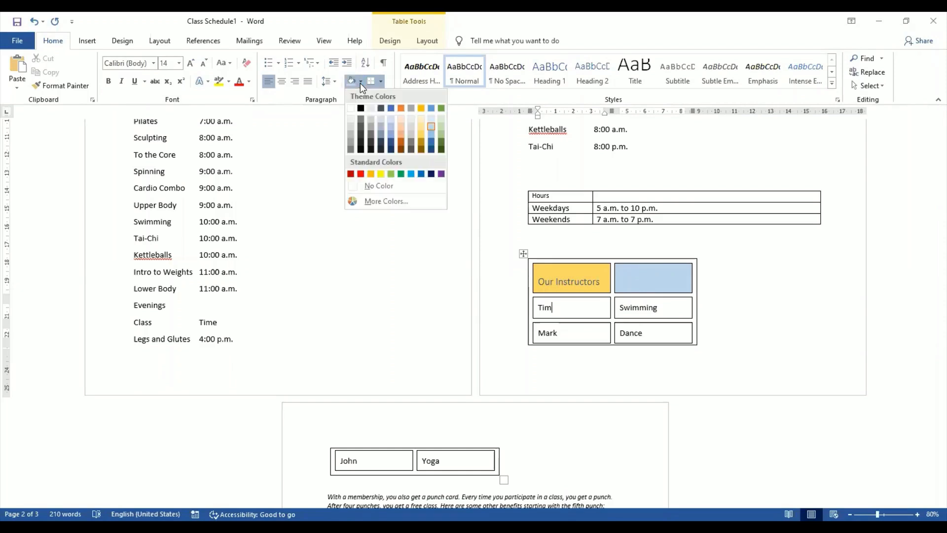
pyautogui.click(441, 140)
pyautogui.click(671, 306)
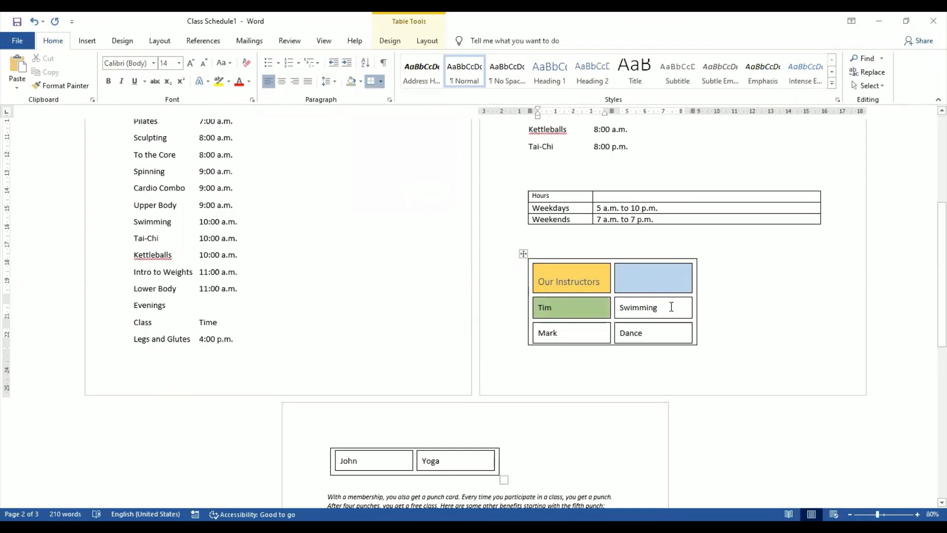
pyautogui.click(360, 81)
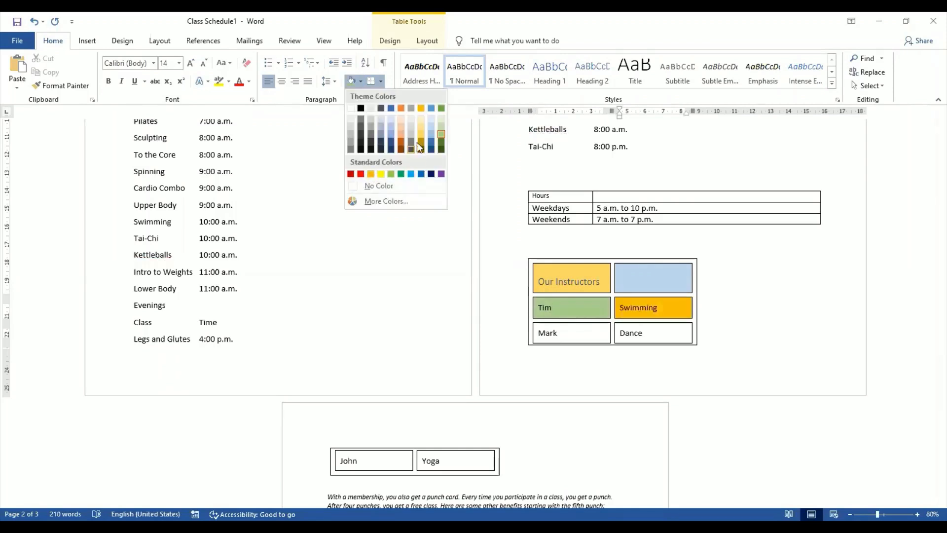
pyautogui.click(401, 130)
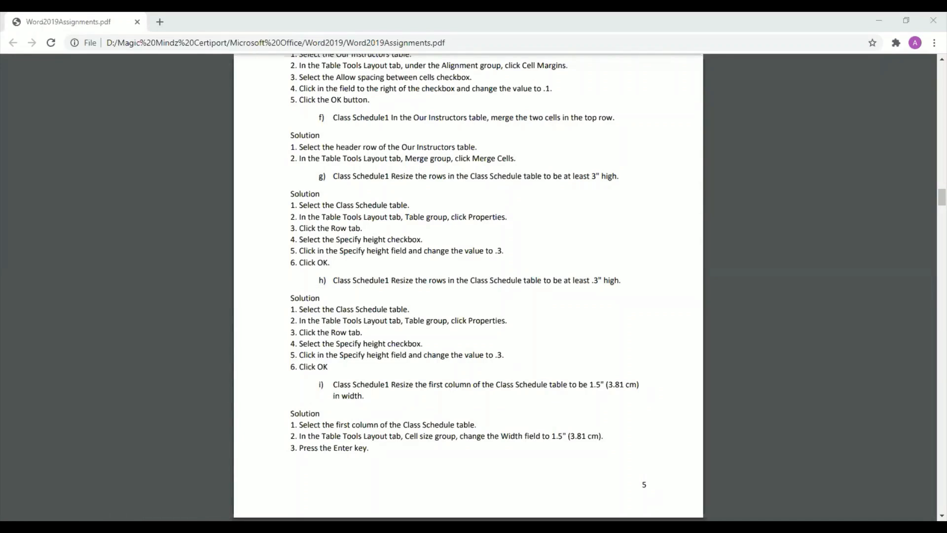
# Step: Switch back to Word and specify a height of at least .3" for all rows of the Class Schedule table
pyautogui.hotkey('alt', 'Tab')
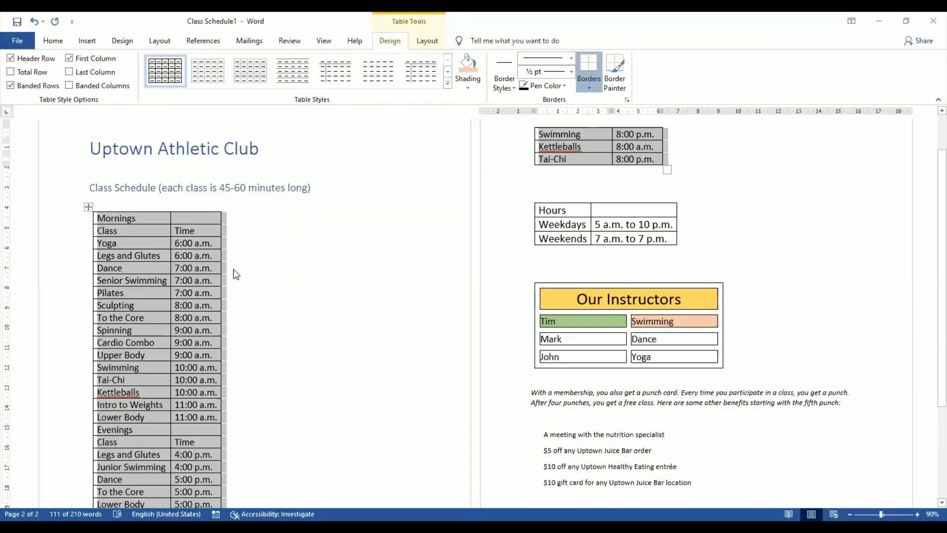
pyautogui.click(435, 42)
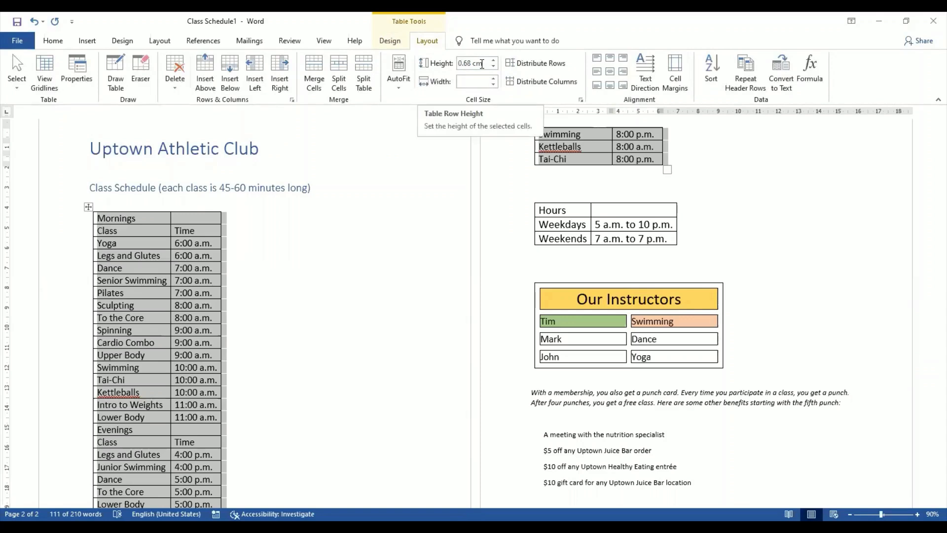
pyautogui.click(582, 99)
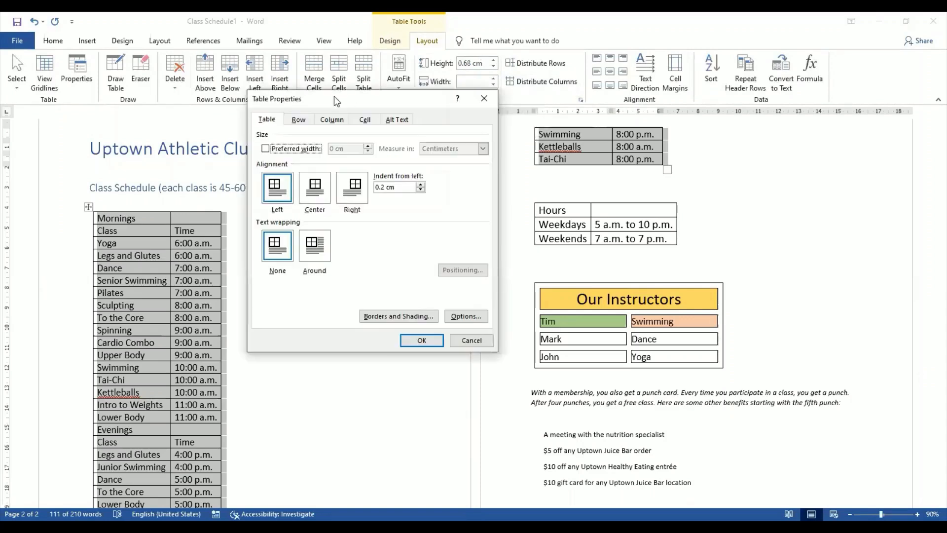
pyautogui.click(299, 119)
pyautogui.moveTo(357, 105); pyautogui.dragTo(580, 102)
pyautogui.click(500, 156)
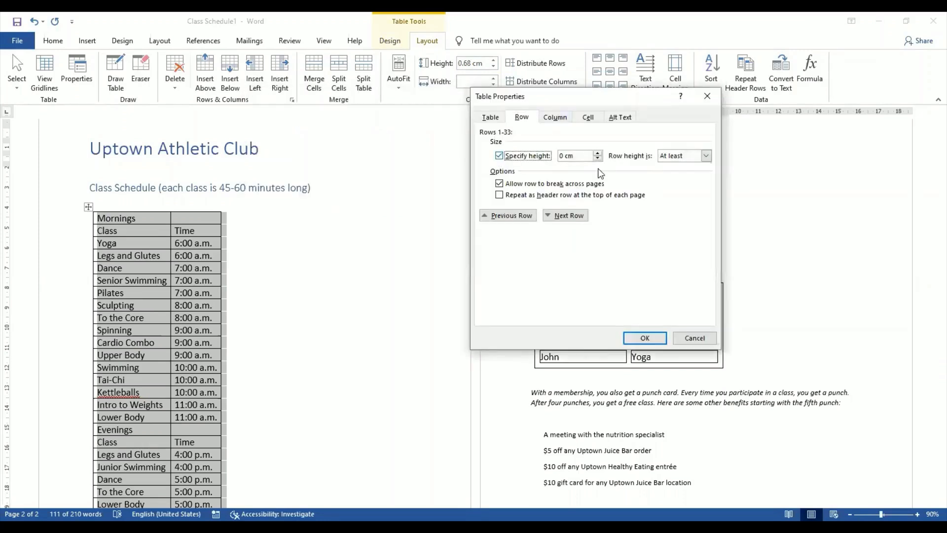
pyautogui.press('Tab')
pyautogui.press('BackSpace')
pyautogui.write('.3')
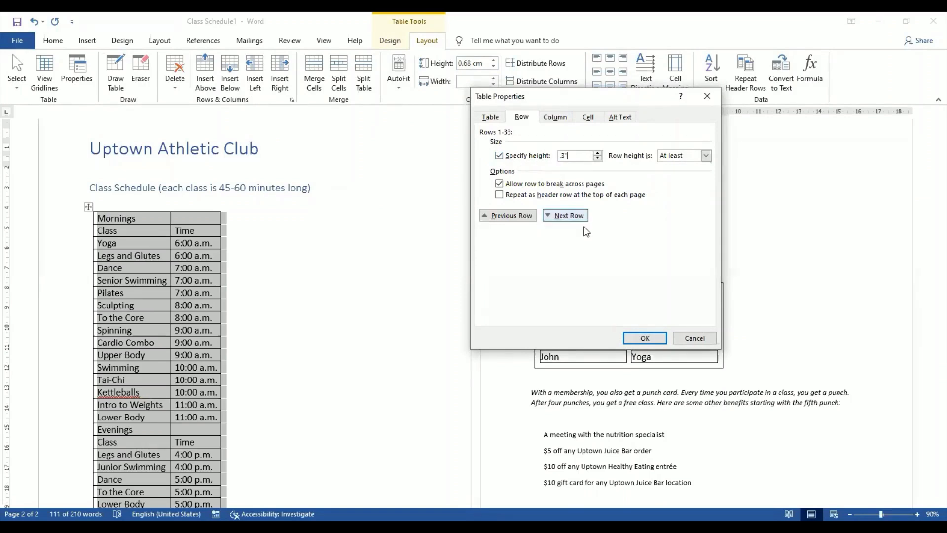
pyautogui.click(645, 338)
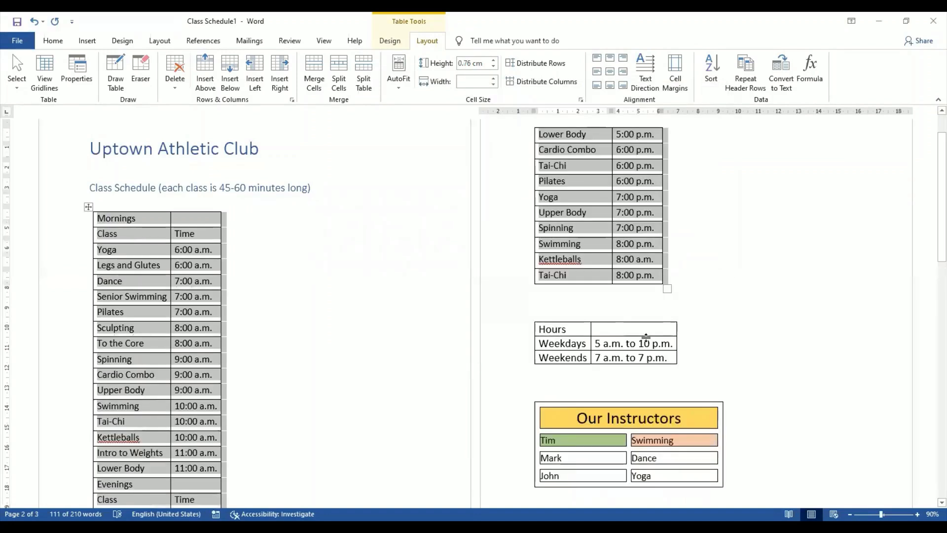
pyautogui.click(282, 361)
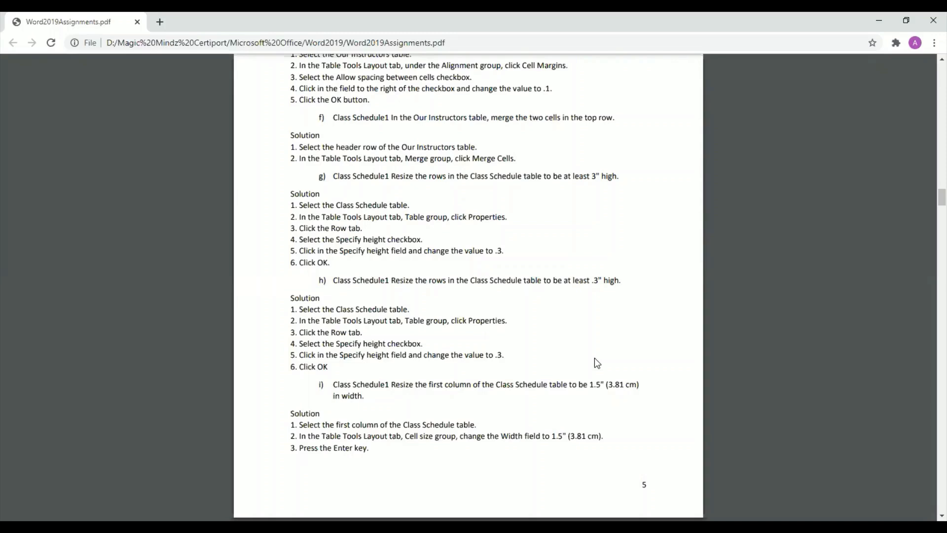
# Step: Switch back to Word and set the preferred width of the Class Schedule table's first column to 3.81 cm
pyautogui.scroll(-2, 594, 358)
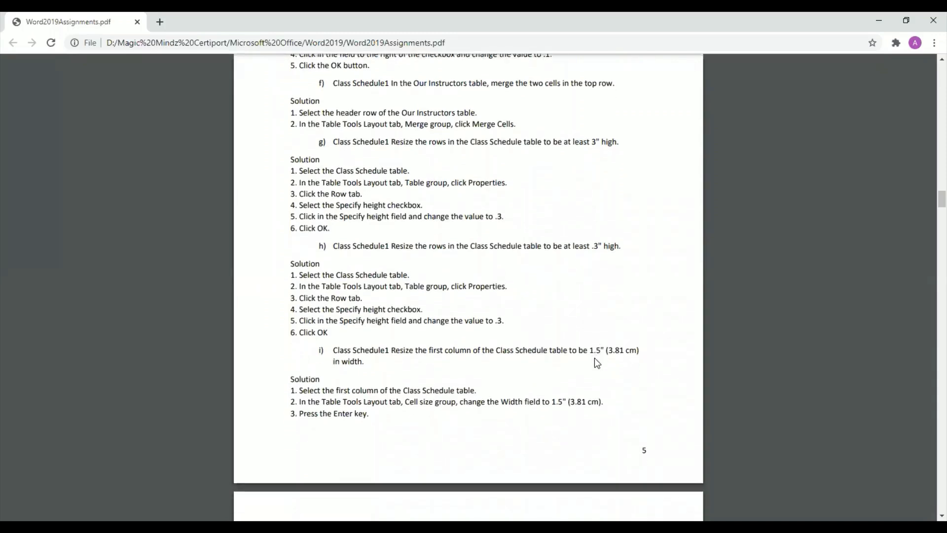
pyautogui.scroll(-2, 594, 358)
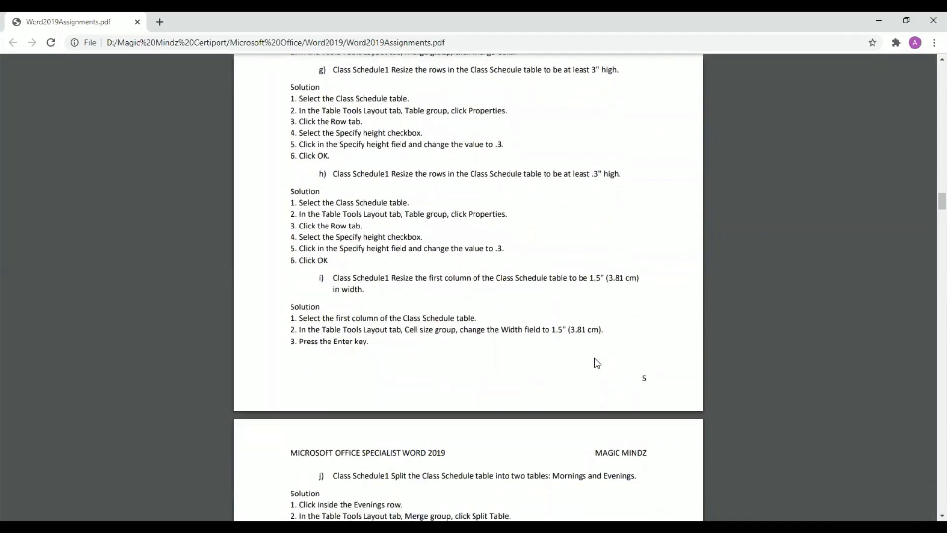
pyautogui.scroll(-1, 597, 363)
pyautogui.scroll(-3, 594, 359)
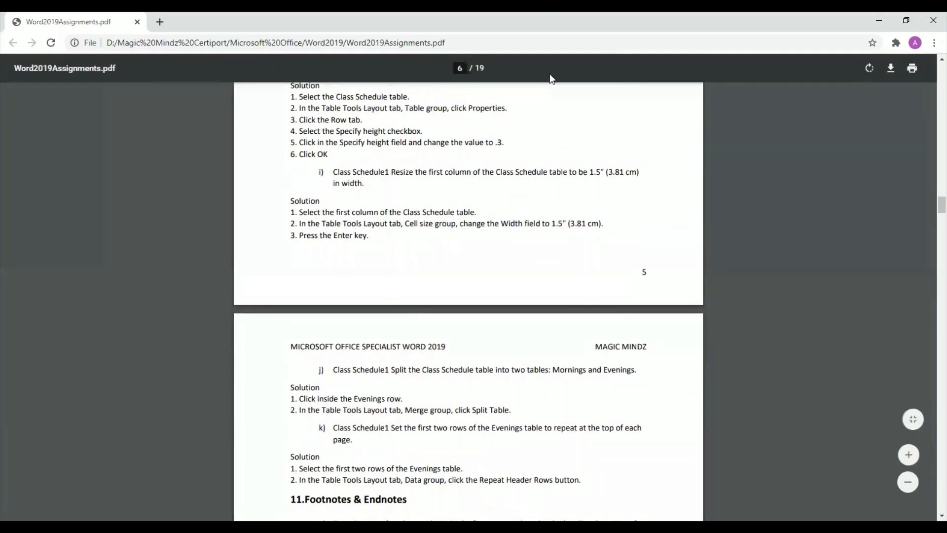
pyautogui.hotkey('alt', 'Tab')
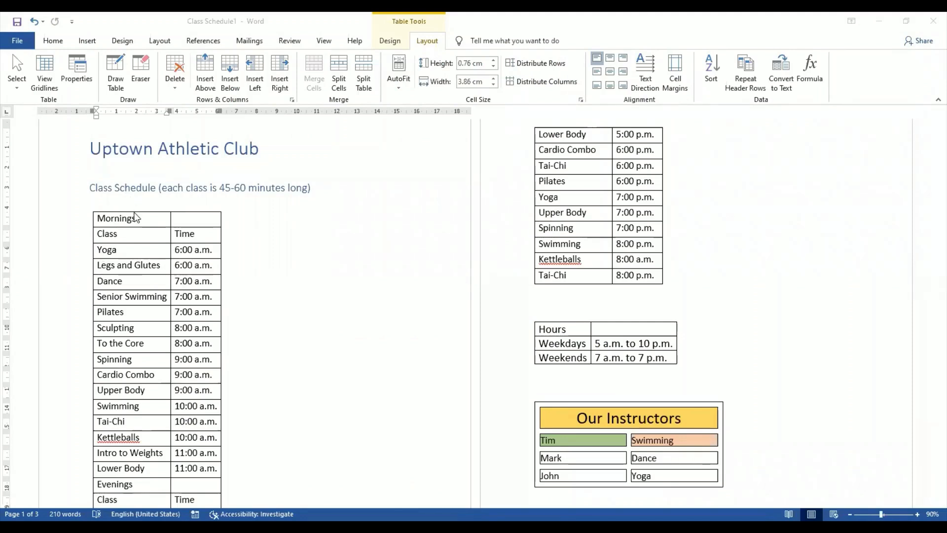
pyautogui.click(136, 217)
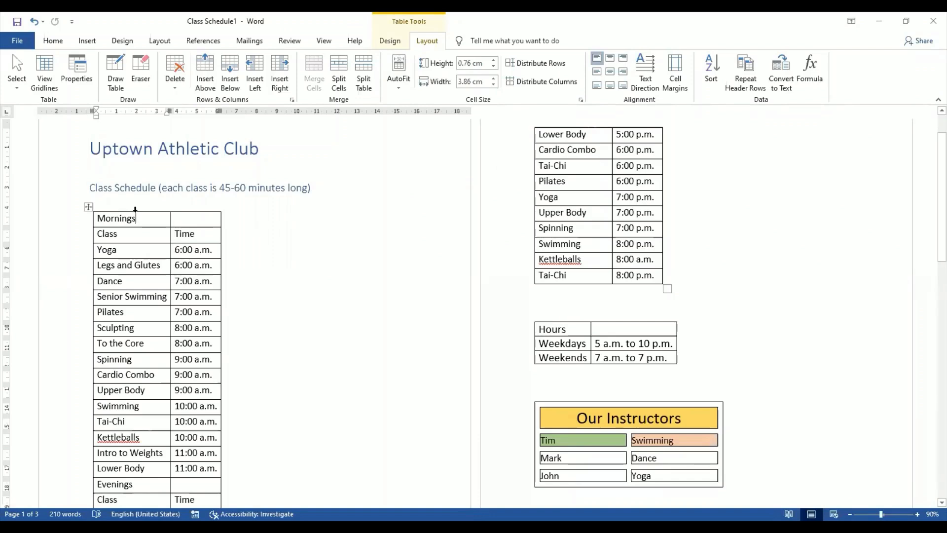
pyautogui.click(135, 209)
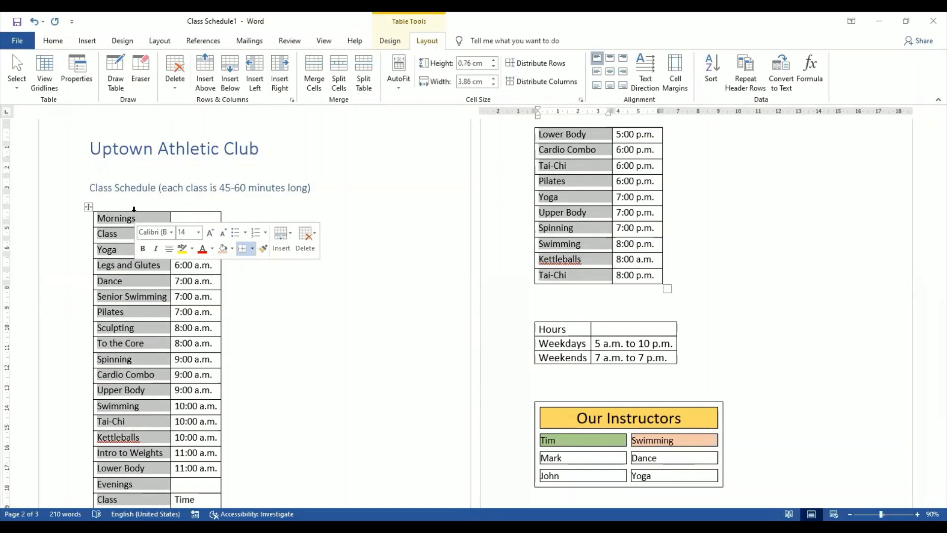
pyautogui.click(581, 100)
pyautogui.click(438, 157)
pyautogui.click(377, 195)
pyautogui.click(454, 194)
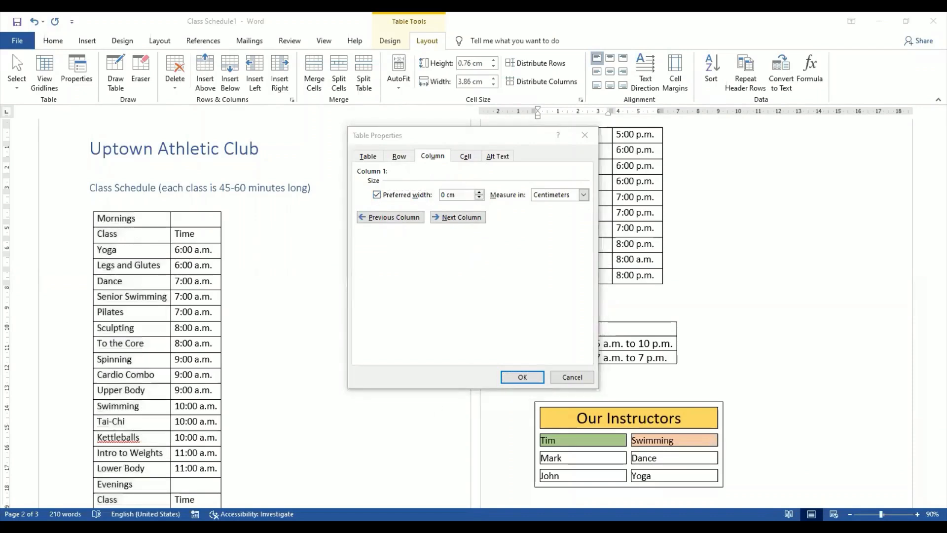
pyautogui.moveTo(457, 195); pyautogui.dragTo(409, 199)
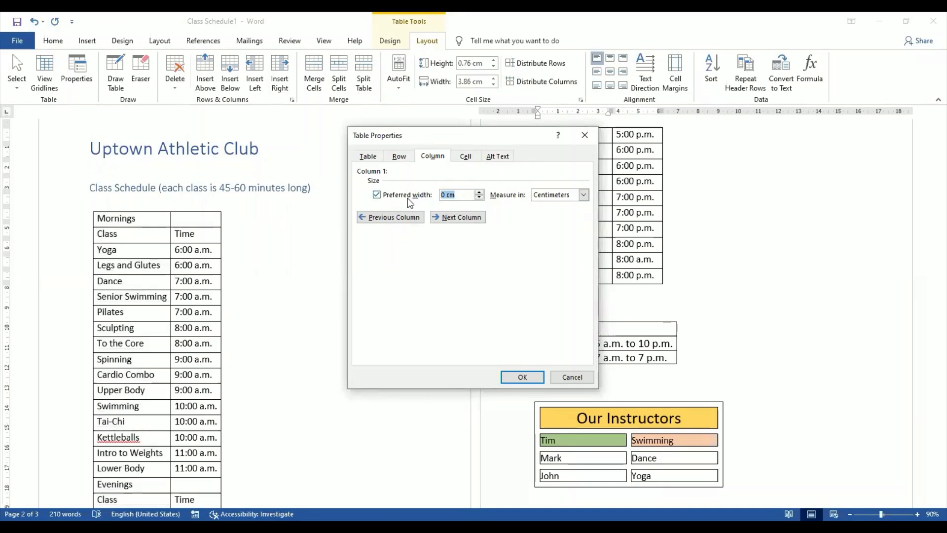
pyautogui.write('3.81')
pyautogui.click(523, 377)
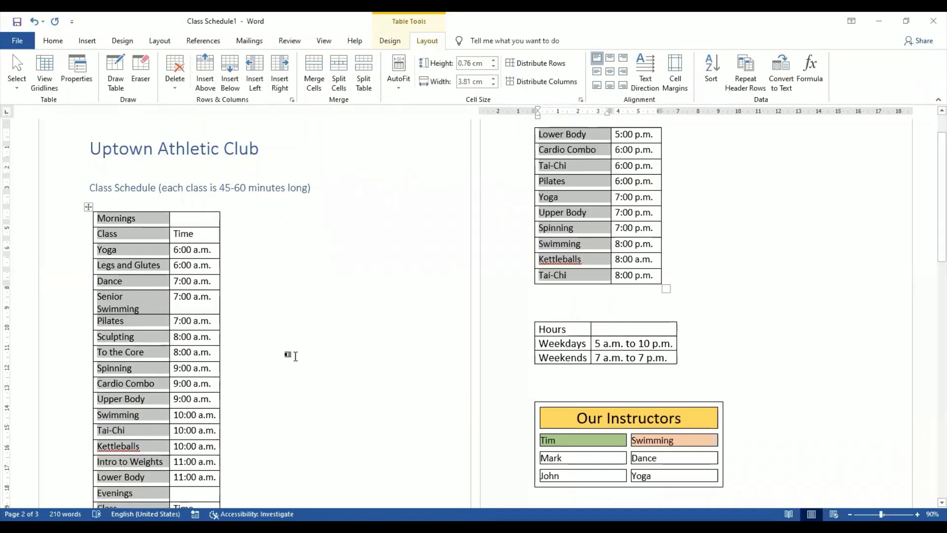
pyautogui.click(295, 356)
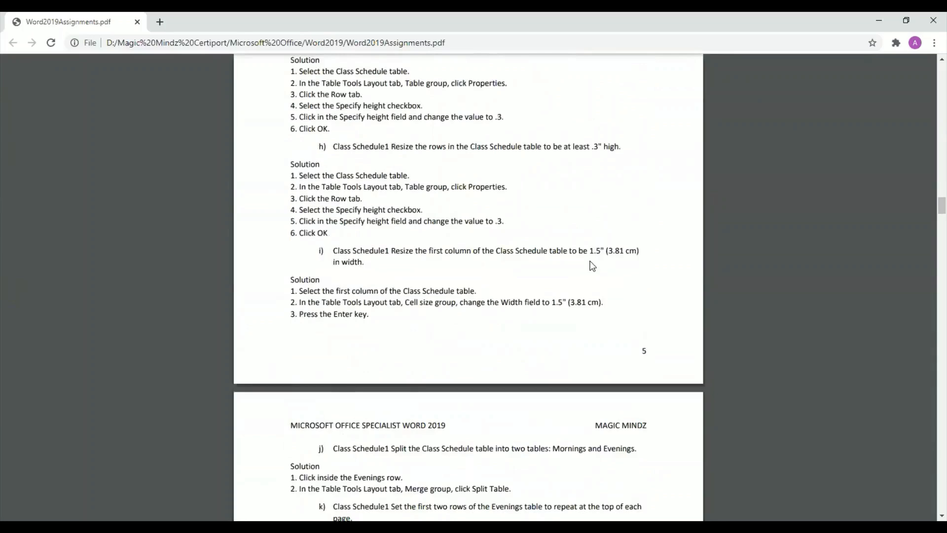
# Step: Switch back to Word and split the Class Schedule table into two tables at the Evenings row
pyautogui.scroll(-5, 591, 265)
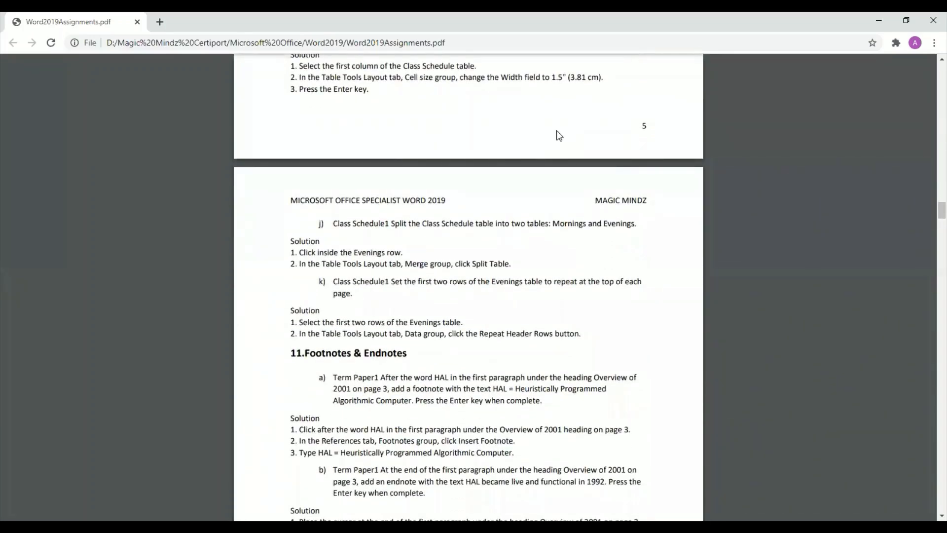
pyautogui.hotkey('alt', 'Tab')
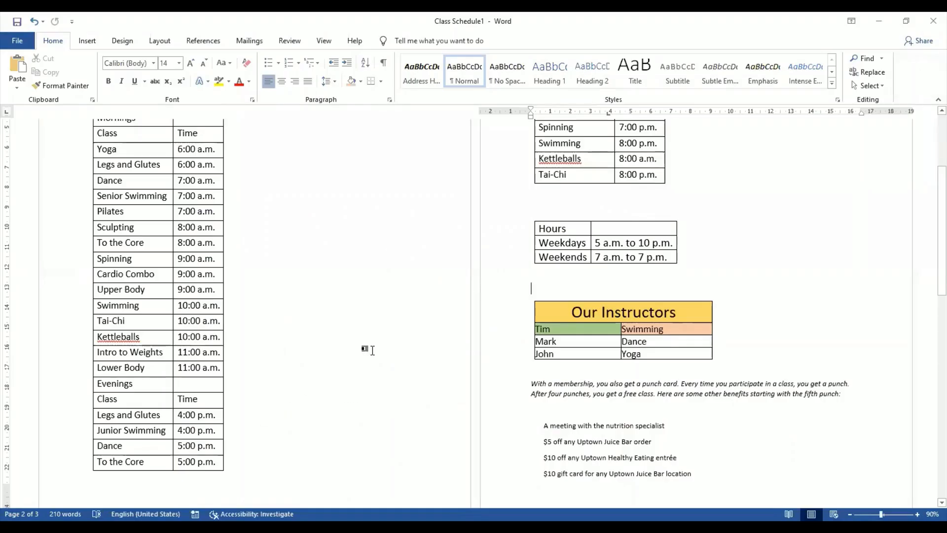
pyautogui.scroll(3, 372, 350)
pyautogui.scroll(-3, 372, 350)
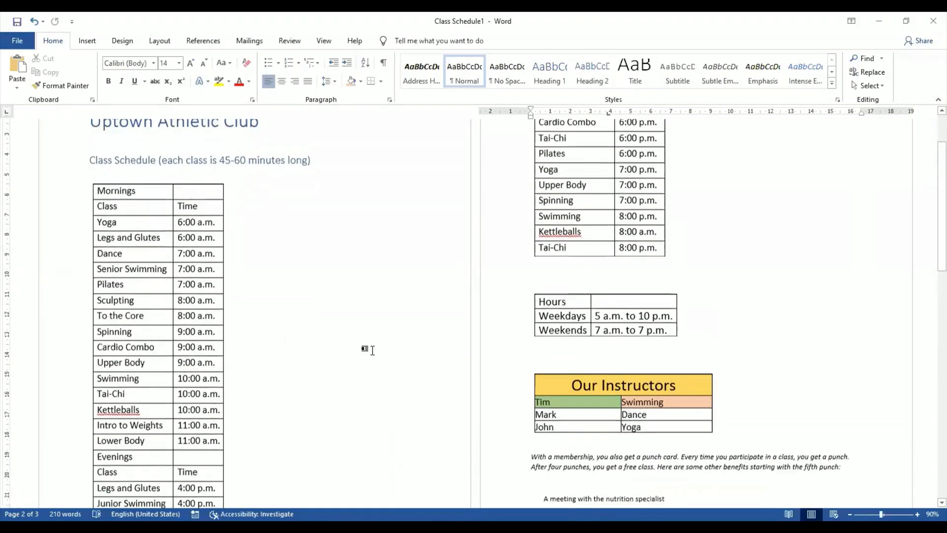
pyautogui.scroll(3, 296, 187)
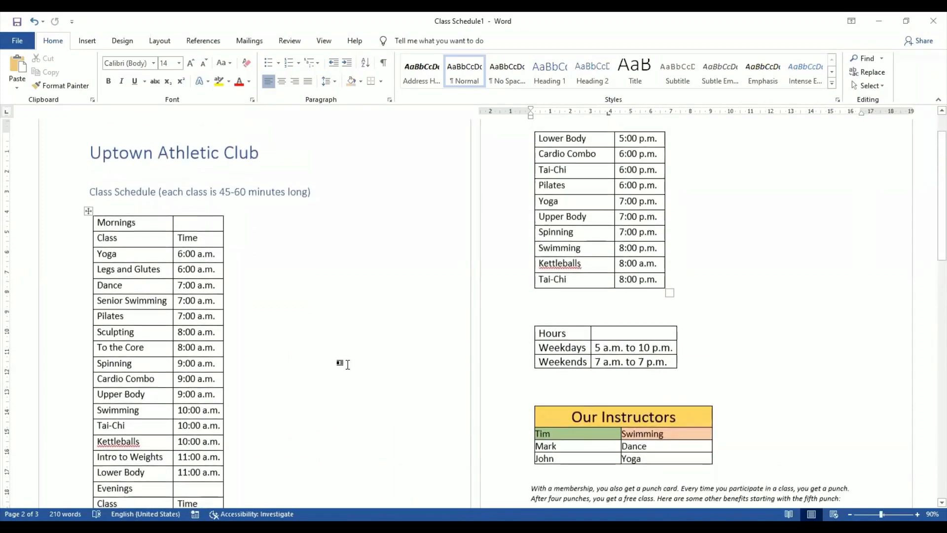
pyautogui.scroll(-2, 345, 363)
pyautogui.scroll(-3, 345, 363)
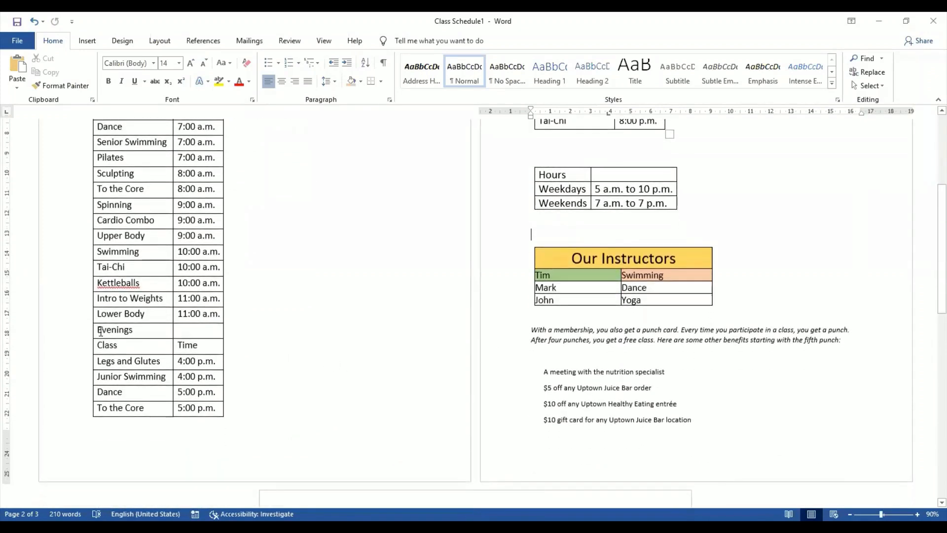
pyautogui.click(98, 329)
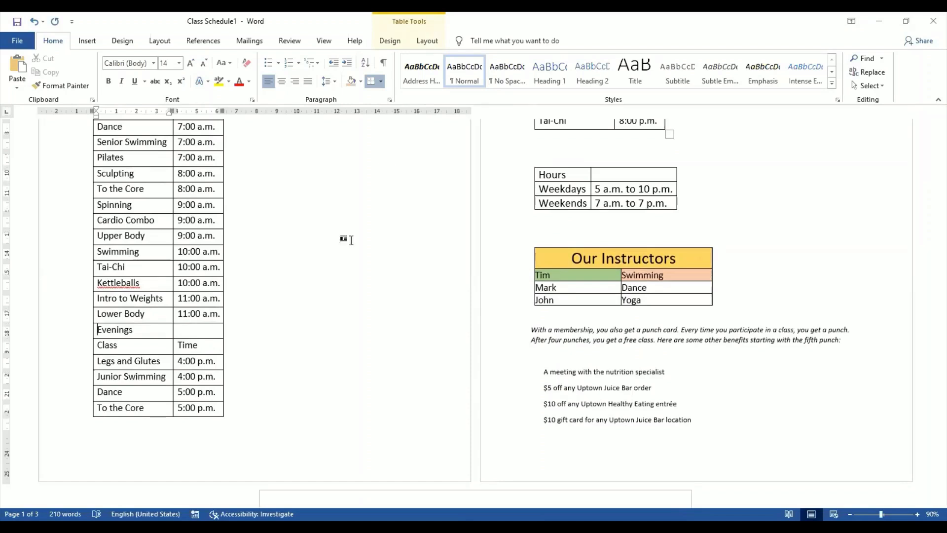
pyautogui.click(425, 42)
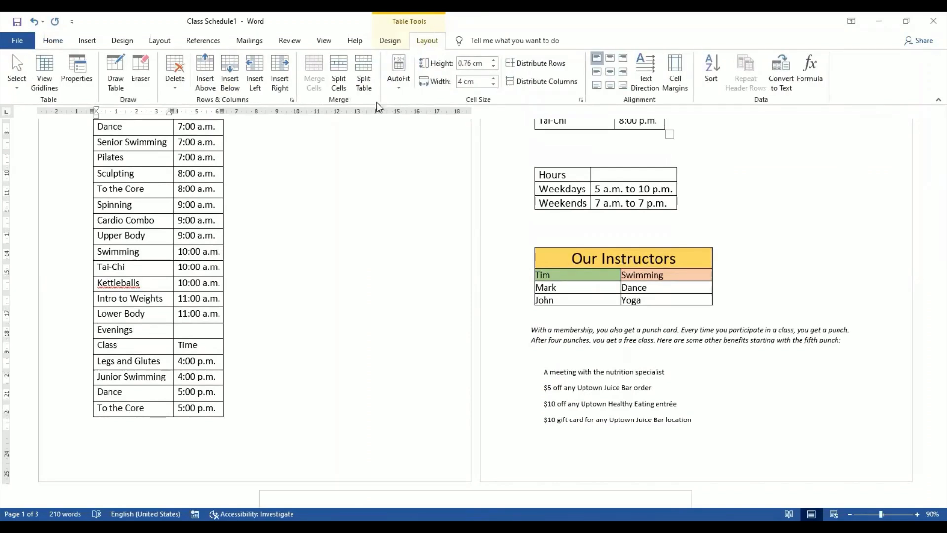
pyautogui.click(365, 73)
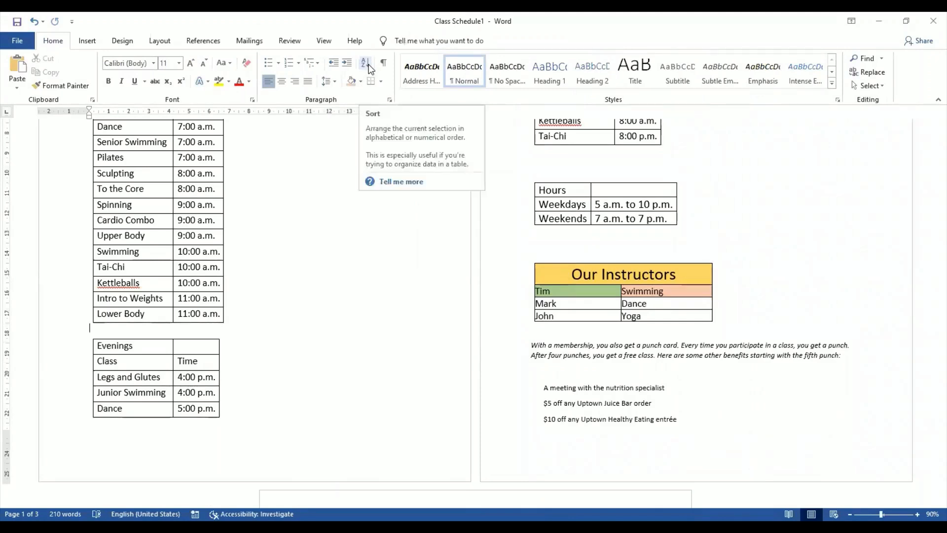
# Step: Apply the solid blue List Table style with white gridlines to the whole Mornings table
pyautogui.scroll(5, 312, 379)
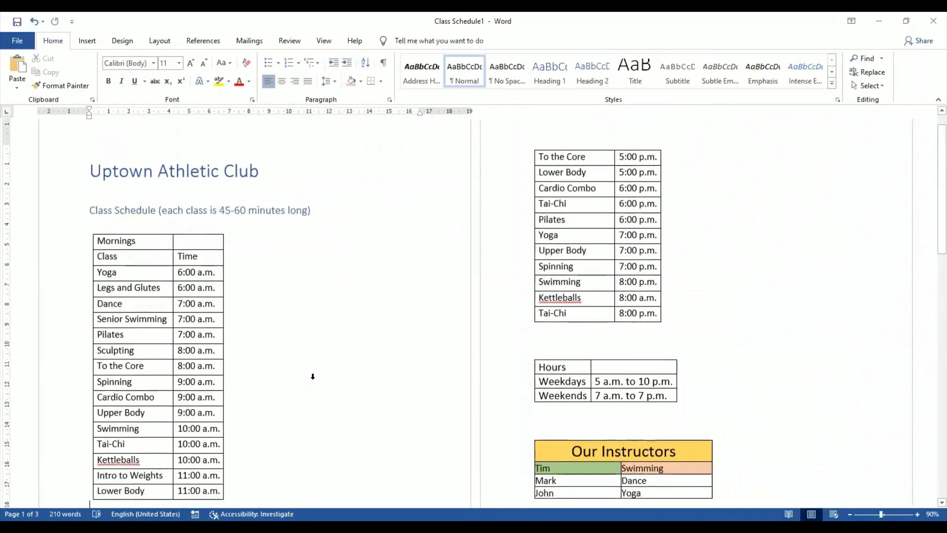
pyautogui.scroll(-2, 313, 377)
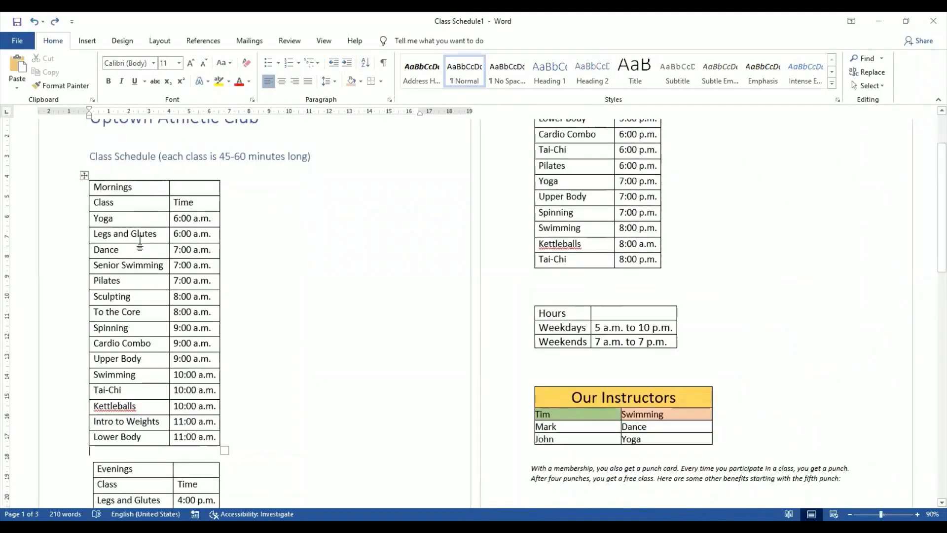
pyautogui.click(139, 205)
pyautogui.click(84, 176)
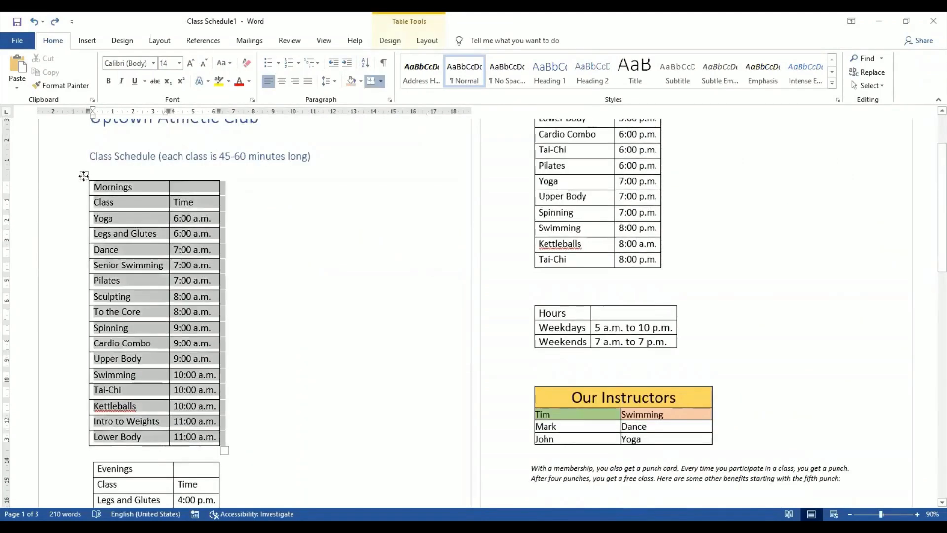
pyautogui.click(390, 40)
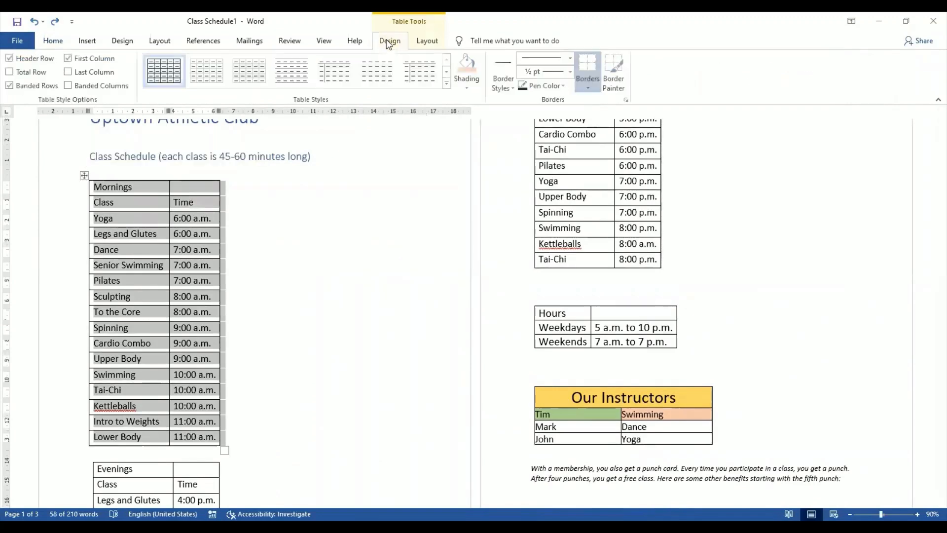
pyautogui.click(448, 84)
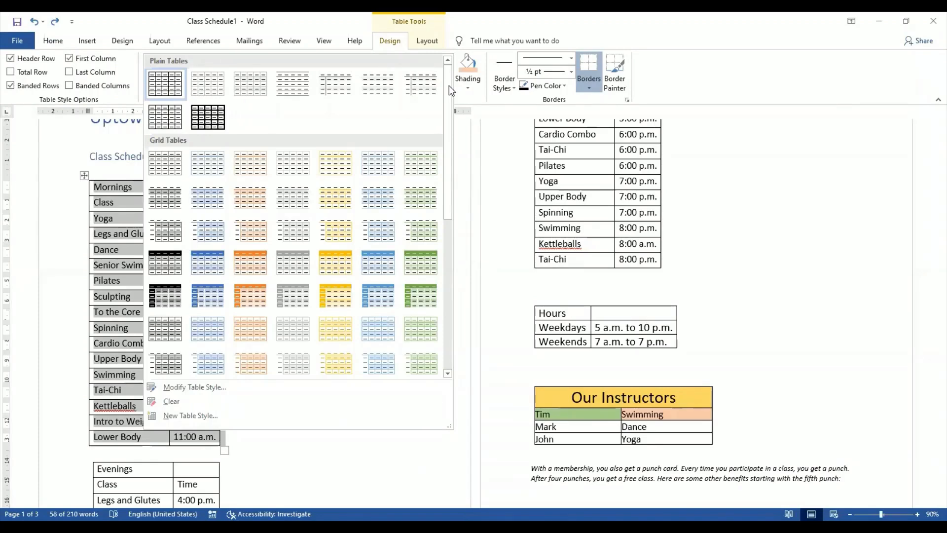
pyautogui.scroll(-2, 447, 236)
pyautogui.scroll(-5, 449, 271)
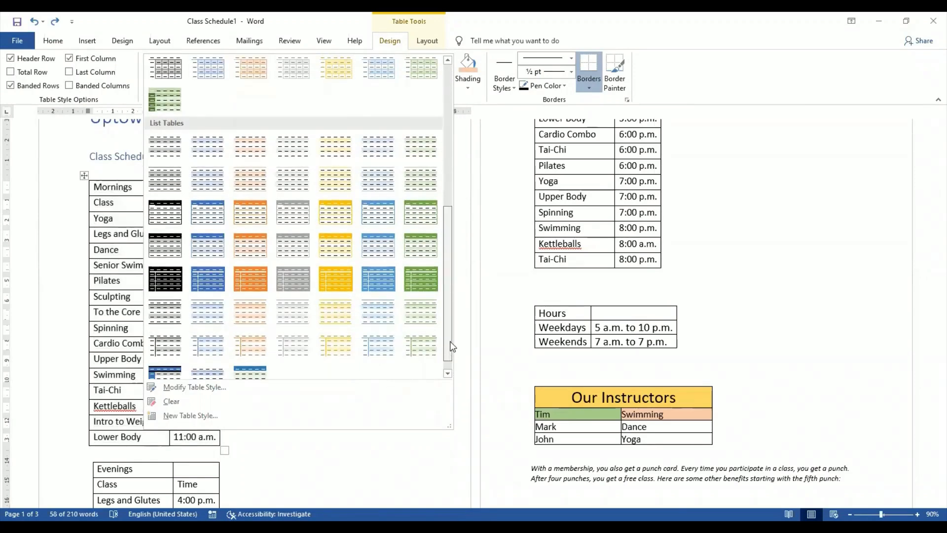
pyautogui.scroll(1, 450, 340)
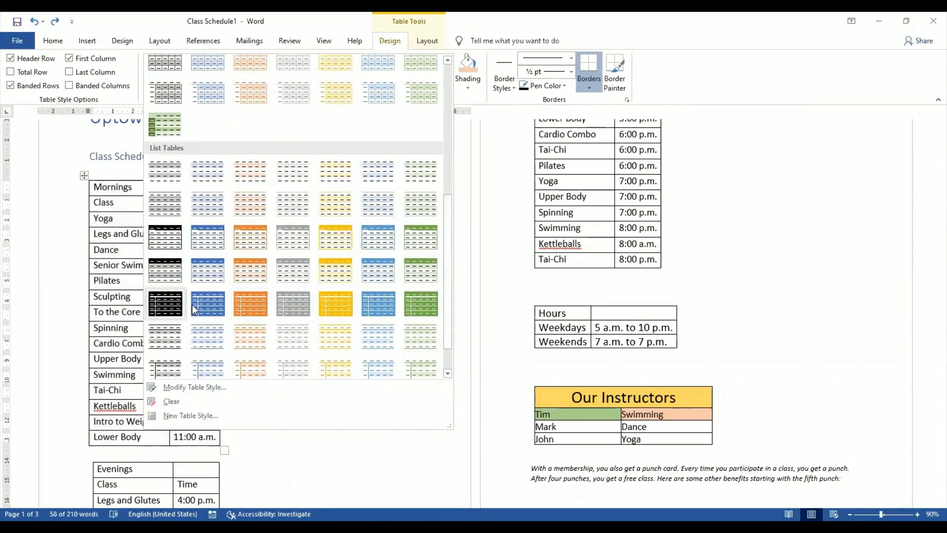
pyautogui.click(206, 303)
pyautogui.click(295, 365)
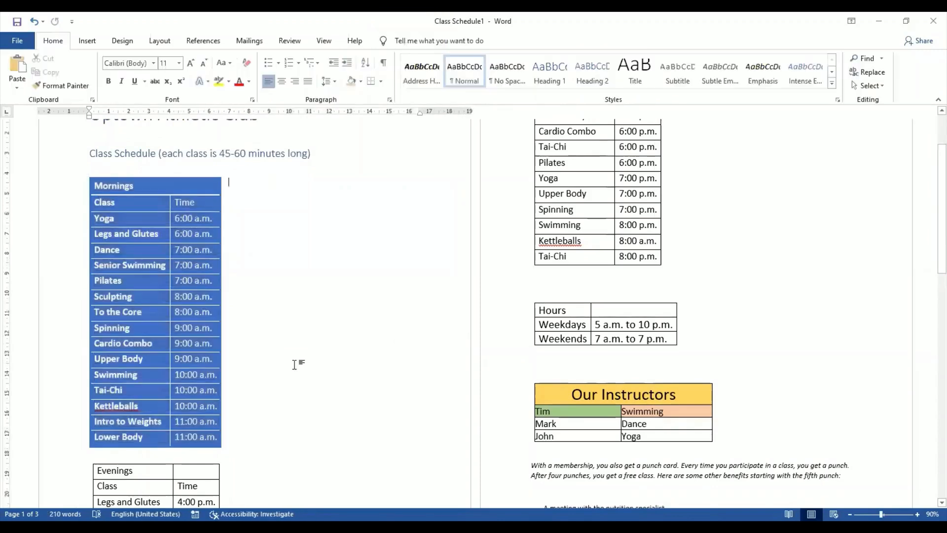
# Step: Apply the orange List Table style with a solid header row and banded rows to the whole Evenings table
pyautogui.scroll(-3, 291, 363)
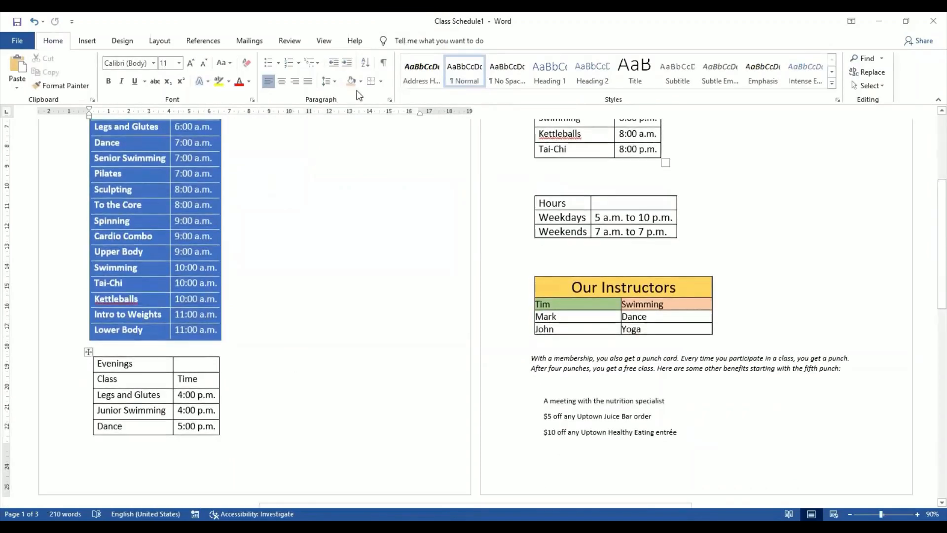
pyautogui.click(398, 41)
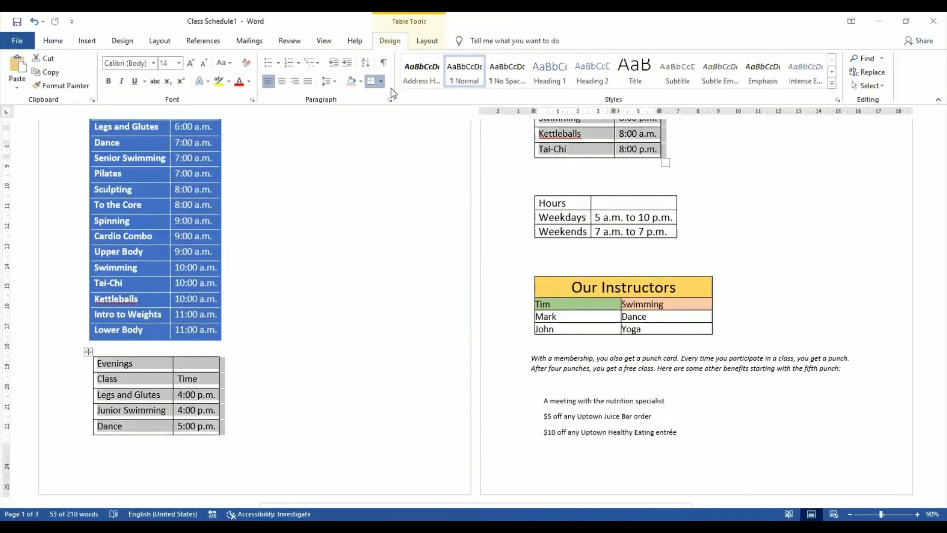
pyautogui.click(444, 86)
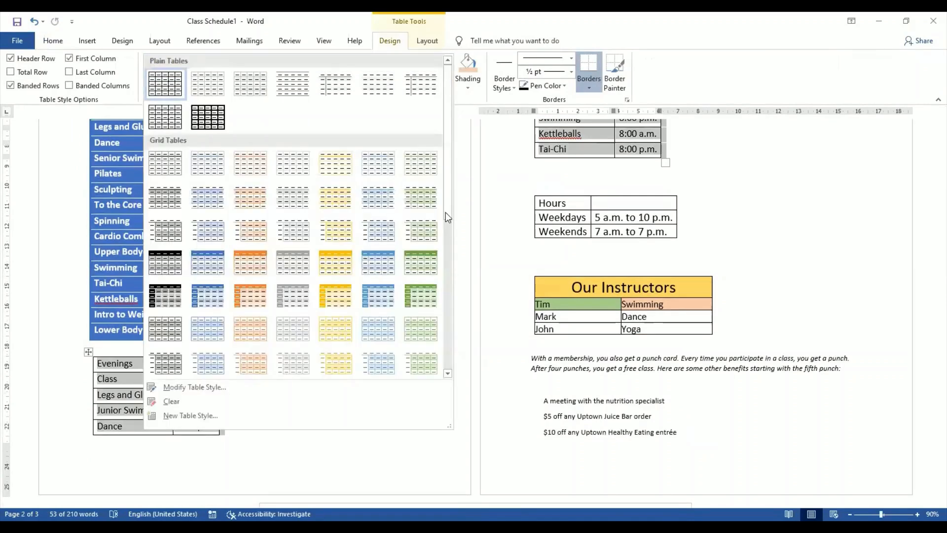
pyautogui.scroll(-6, 445, 212)
pyautogui.scroll(-2, 450, 349)
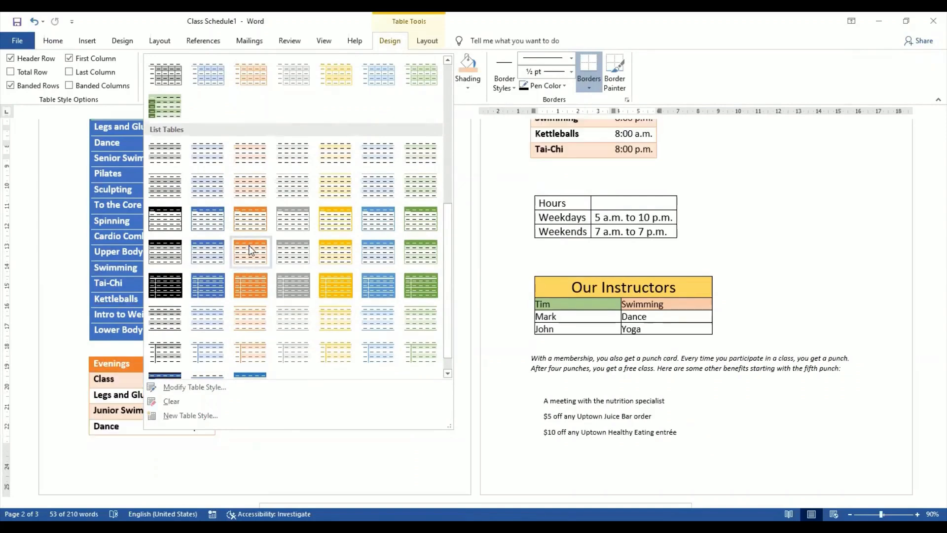
pyautogui.click(351, 413)
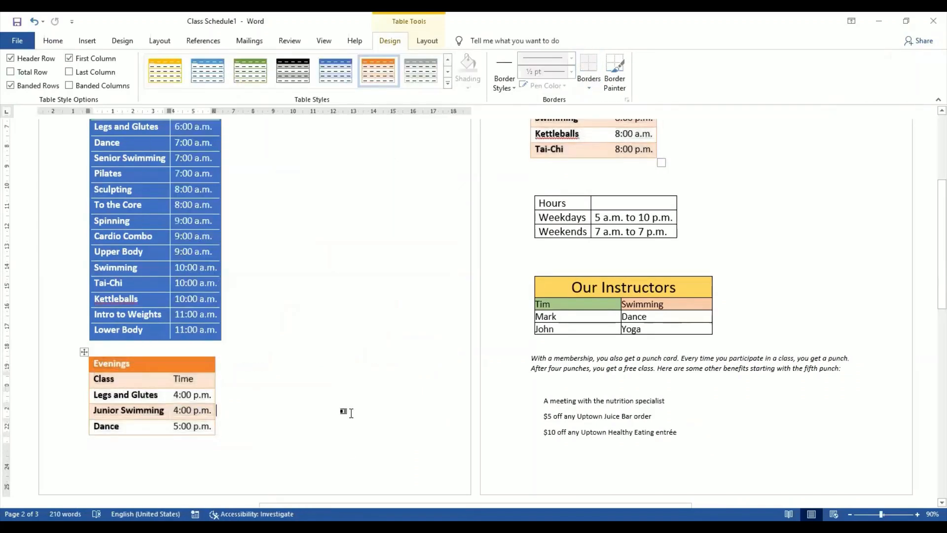
pyautogui.scroll(2, 351, 413)
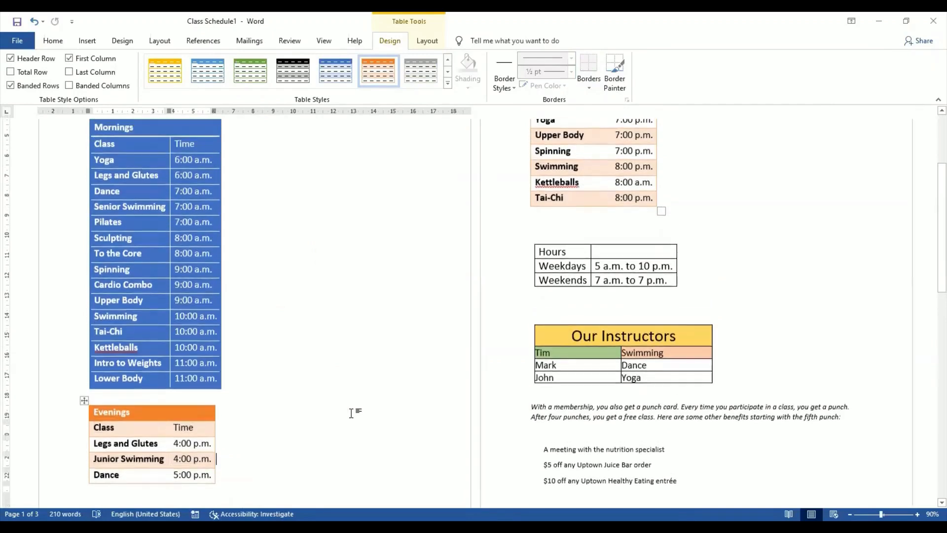
pyautogui.scroll(4, 351, 413)
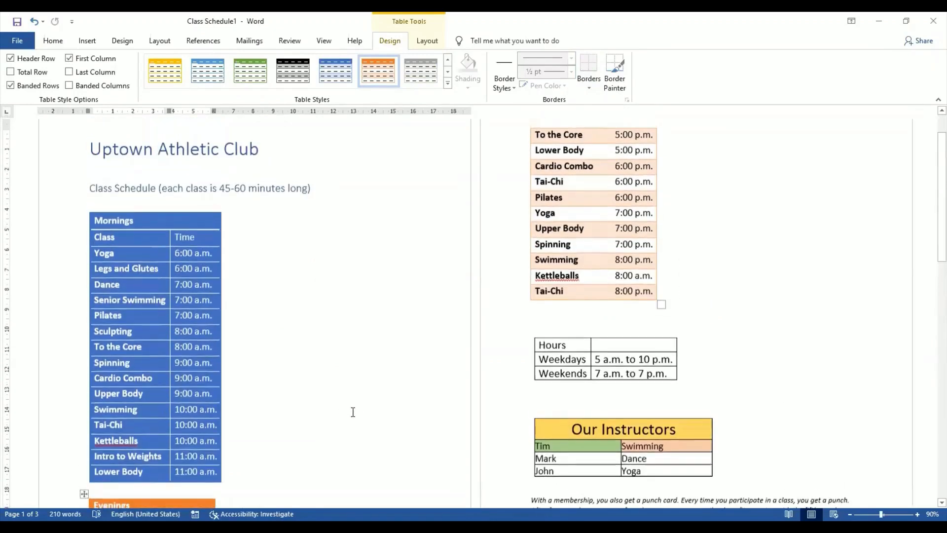
pyautogui.scroll(-4, 351, 412)
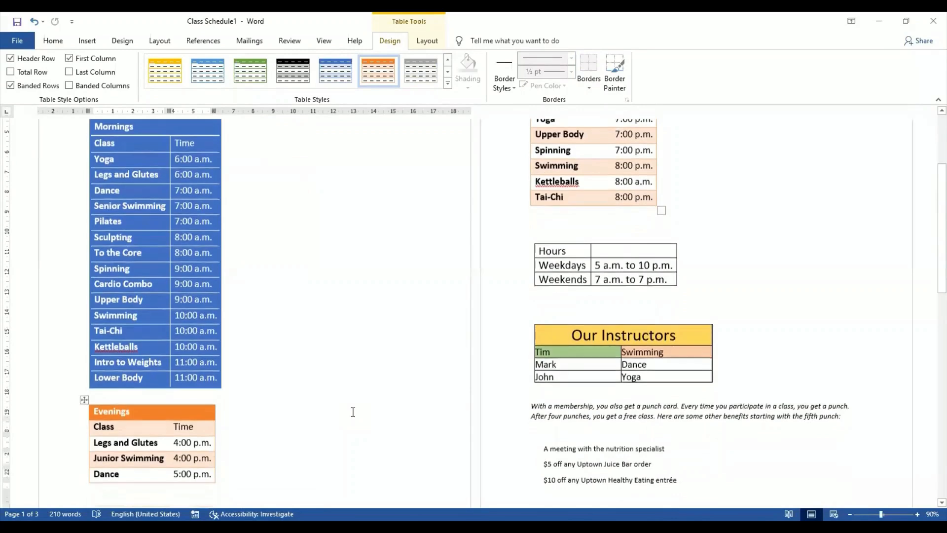
pyautogui.scroll(4, 352, 410)
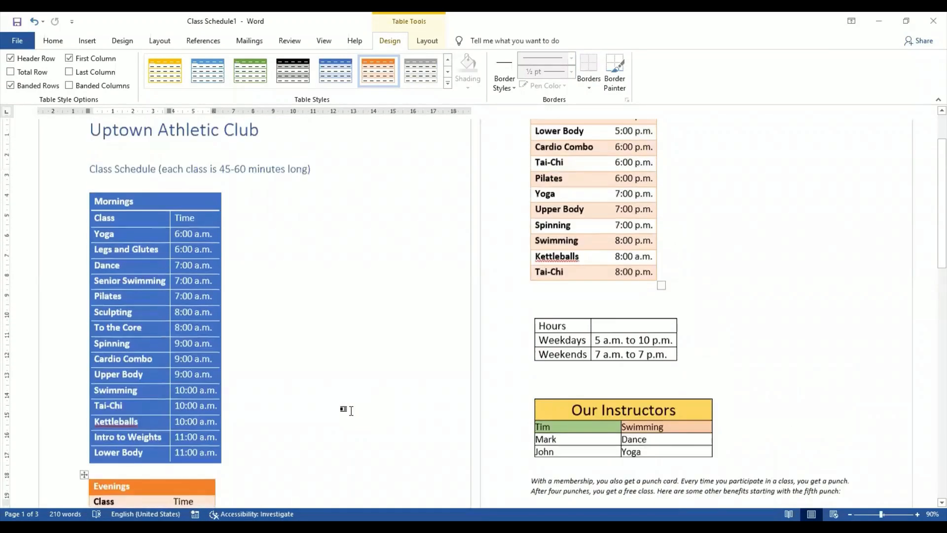
# Step: Review the styled Mornings and Evenings tables and compare them with the Hours and Our Instructors tables
pyautogui.scroll(-5, 351, 411)
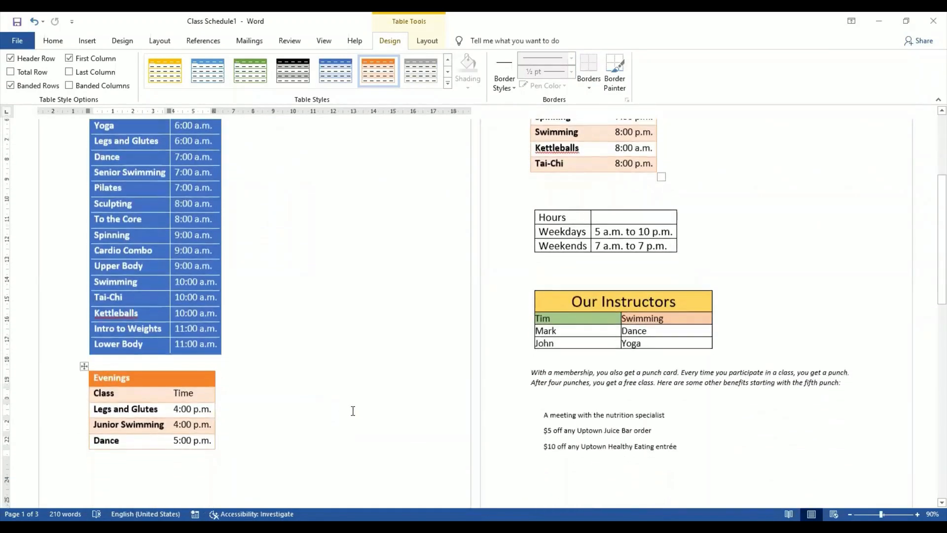
pyautogui.scroll(3, 351, 411)
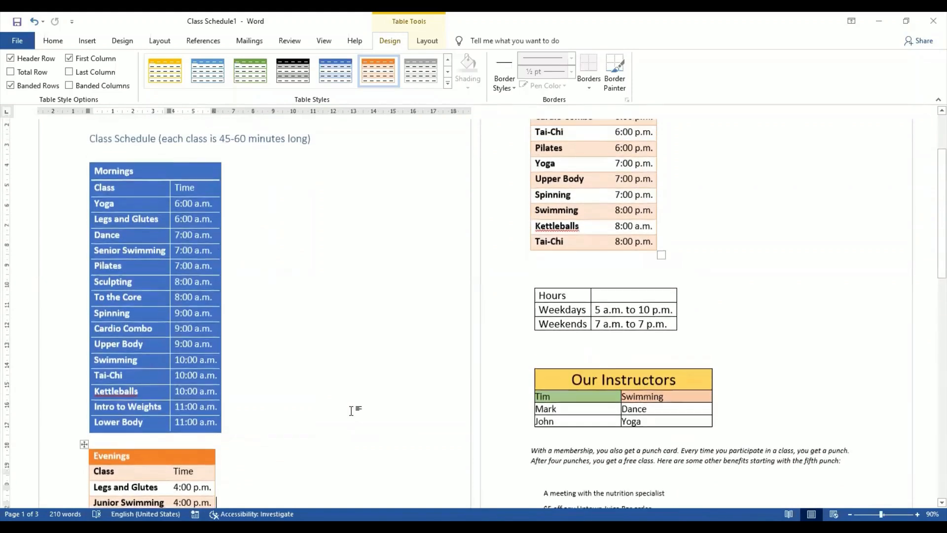
pyautogui.scroll(-3, 351, 411)
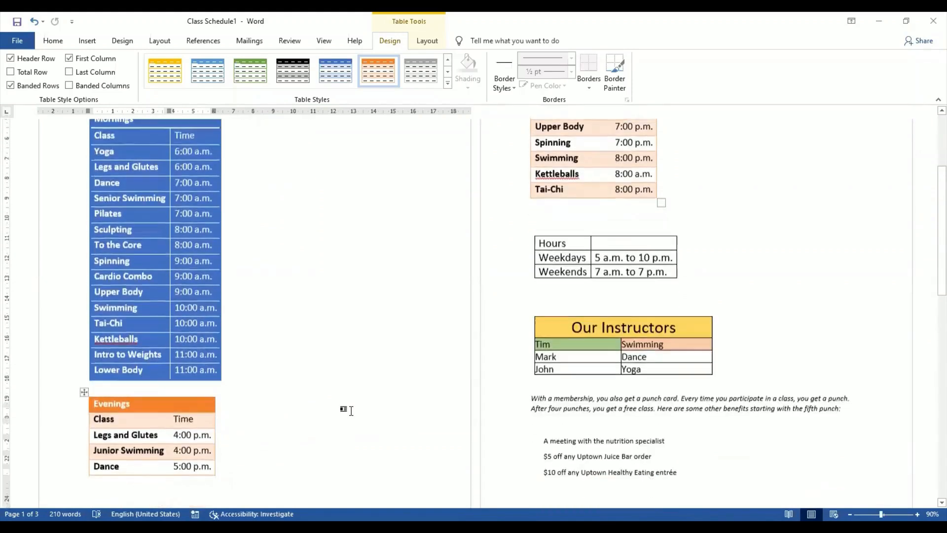
pyautogui.scroll(2, 354, 410)
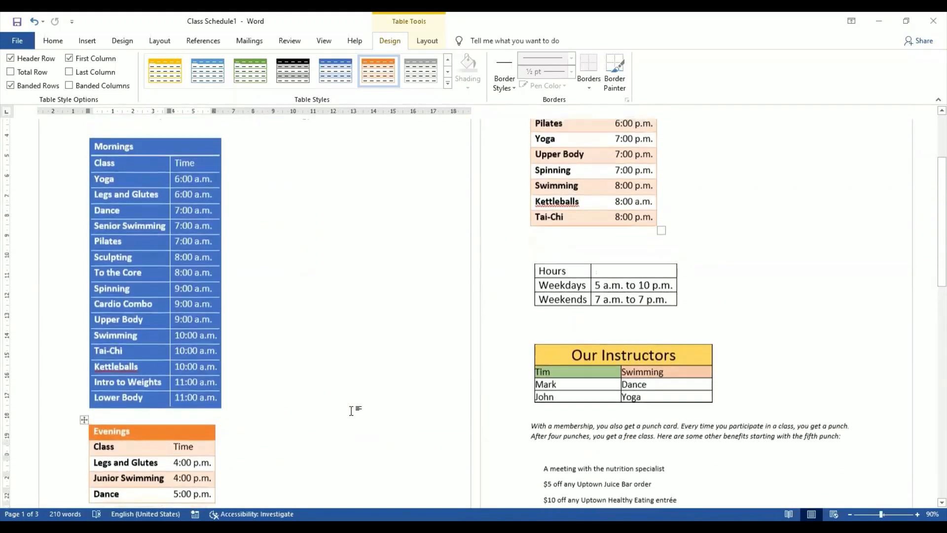
pyautogui.scroll(1, 141, 161)
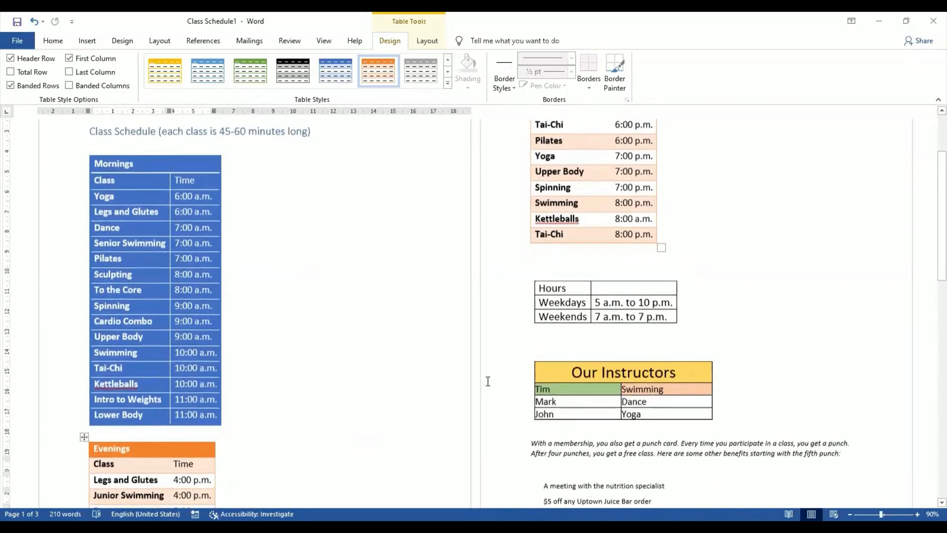
pyautogui.click(564, 387)
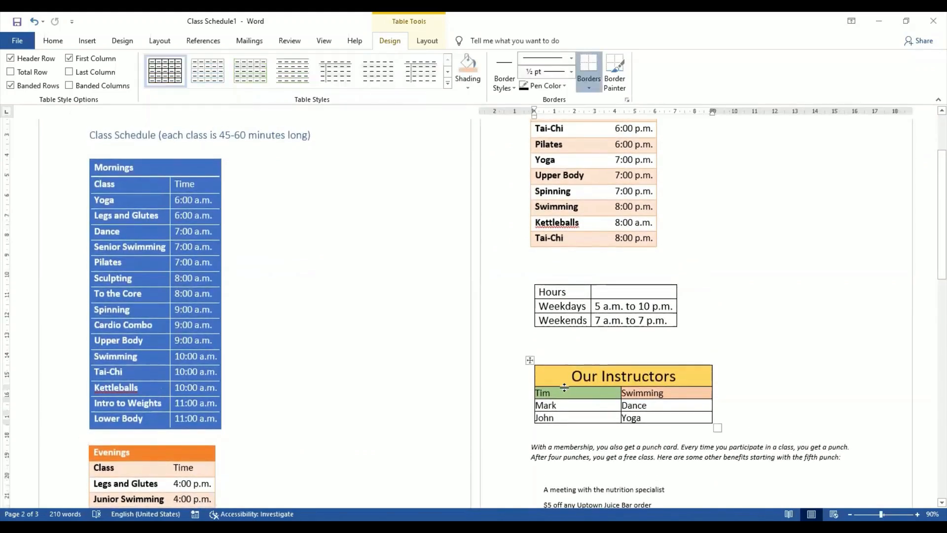
# Step: Browse the List Tables styles available for the Mornings table without applying a different one
pyautogui.click(163, 169)
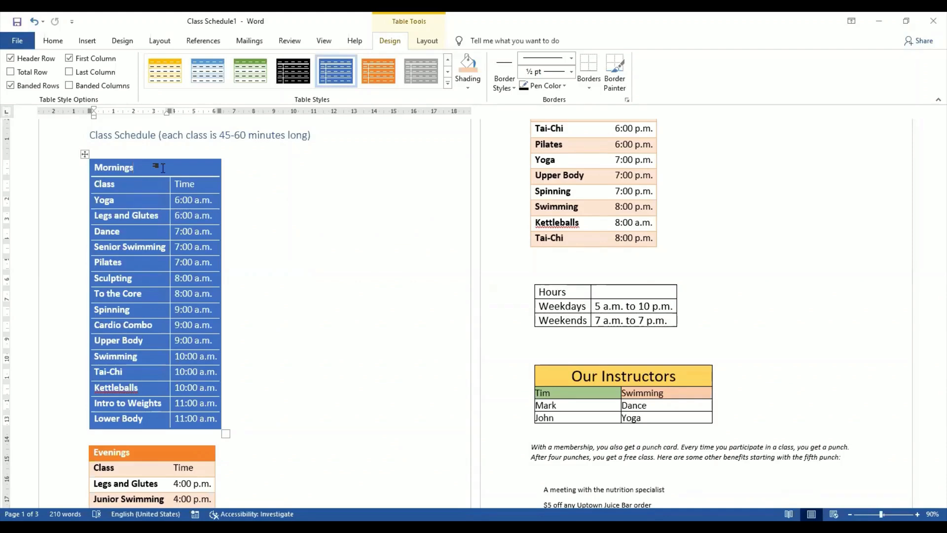
pyautogui.scroll(-2, 339, 334)
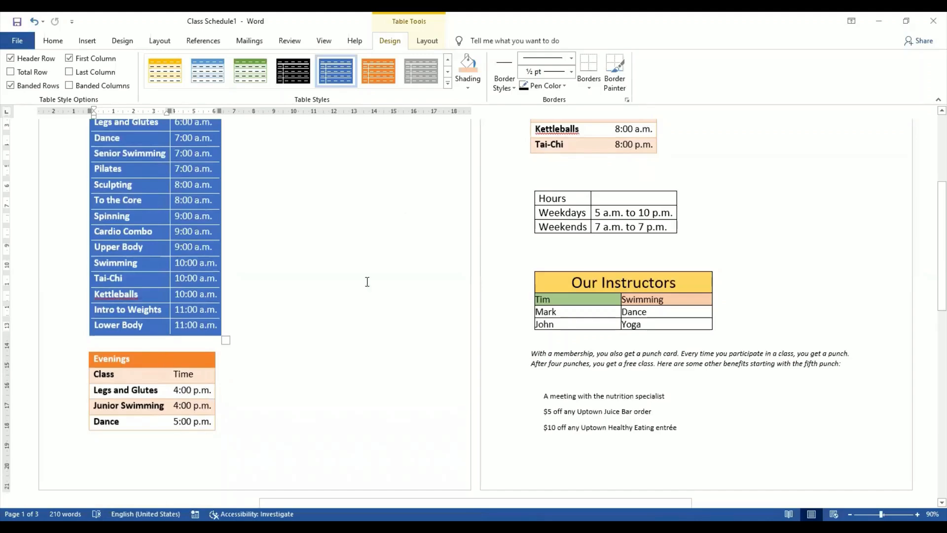
pyautogui.scroll(4, 405, 206)
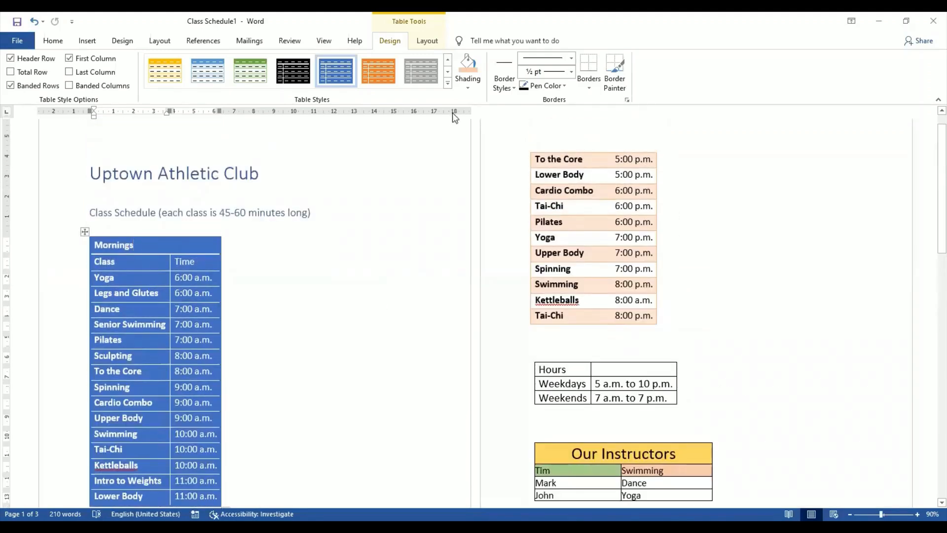
pyautogui.click(447, 86)
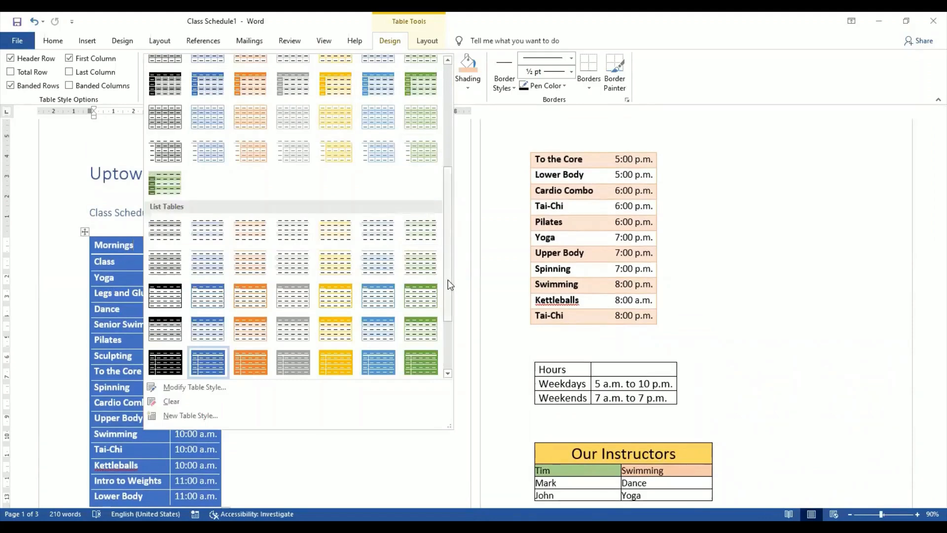
pyautogui.moveTo(450, 284); pyautogui.dragTo(445, 348)
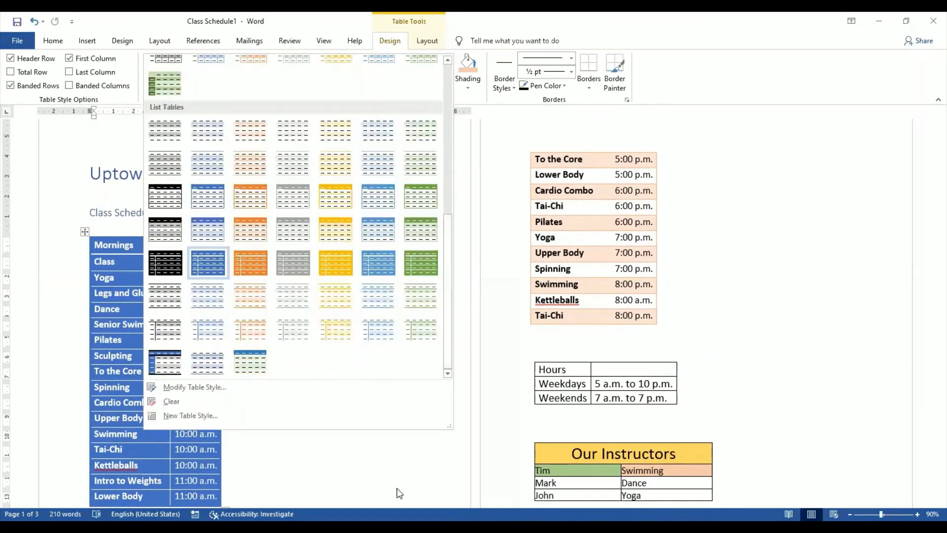
pyautogui.click(392, 461)
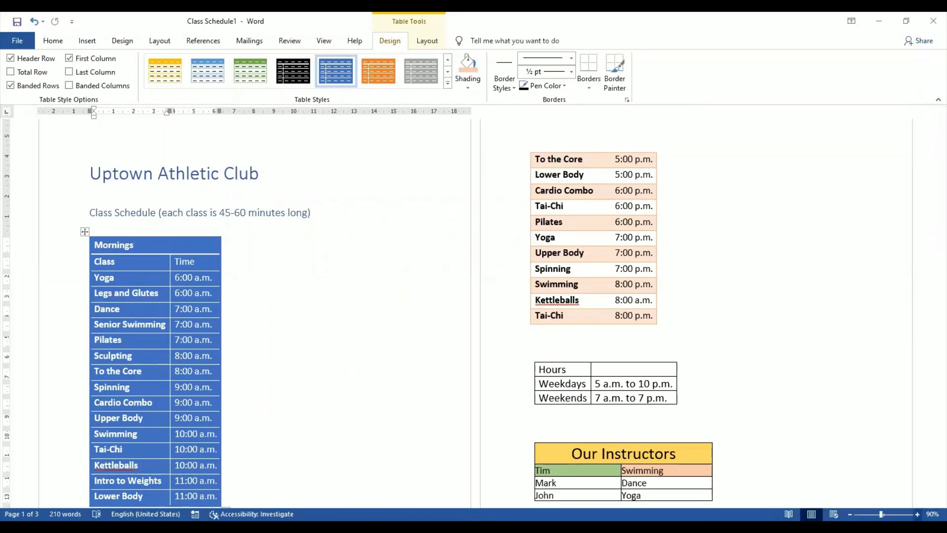
# Step: Examine the layout of the Mornings and Evenings tables across the first two pages
pyautogui.scroll(-7, 375, 412)
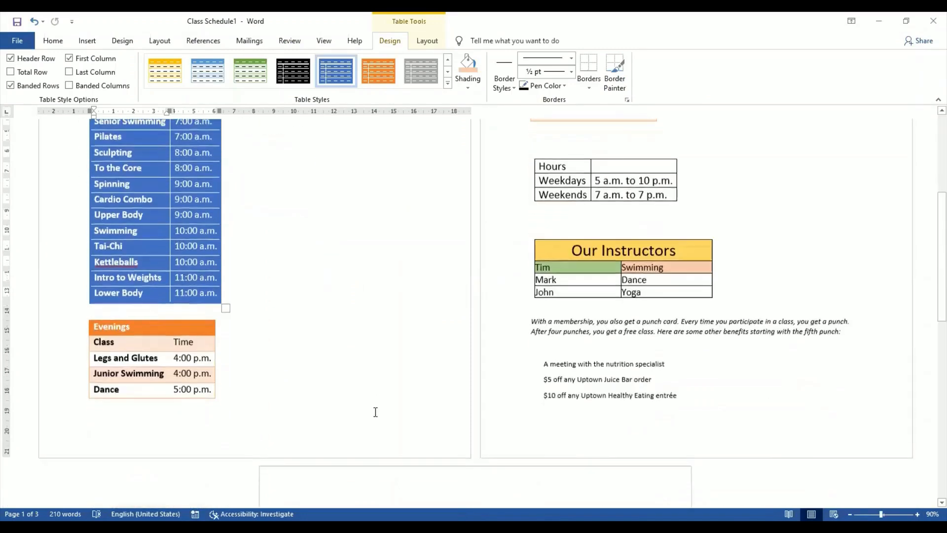
pyautogui.scroll(5, 376, 412)
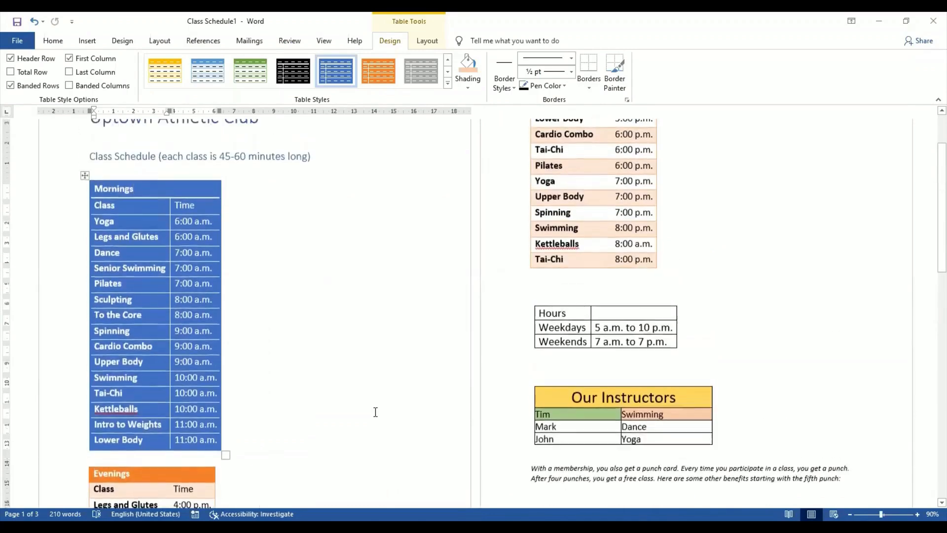
pyautogui.scroll(2, 372, 412)
pyautogui.scroll(-3, 368, 410)
pyautogui.scroll(-1, 254, 393)
pyautogui.scroll(-2, 360, 344)
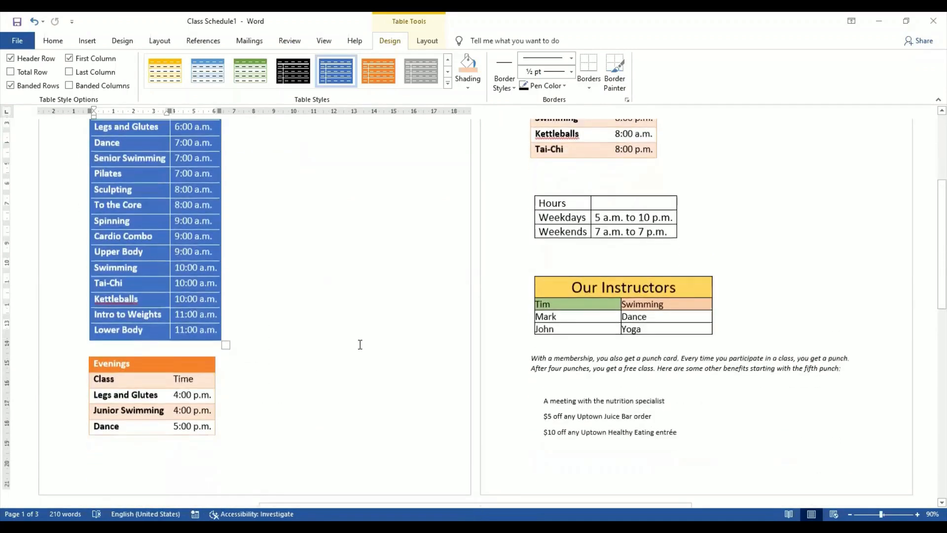
pyautogui.scroll(1, 360, 344)
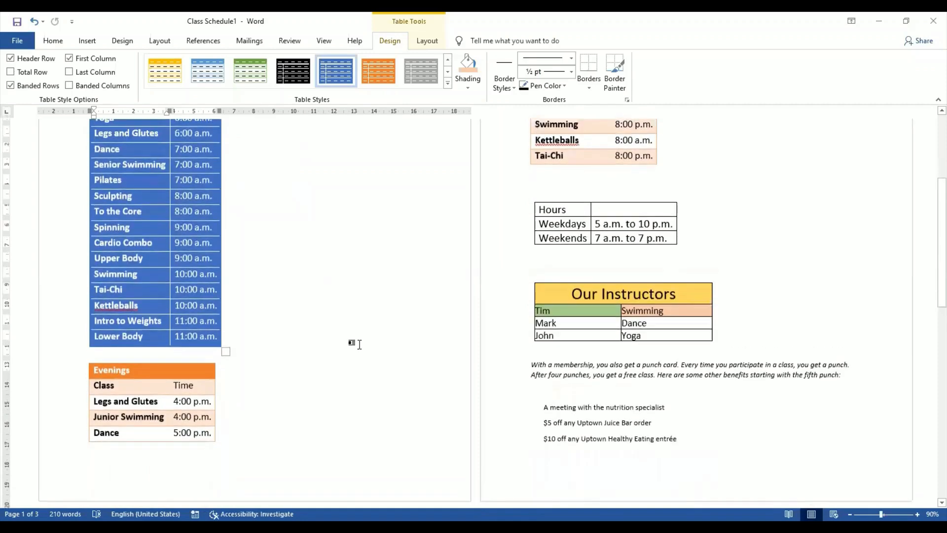
pyautogui.scroll(8, 360, 344)
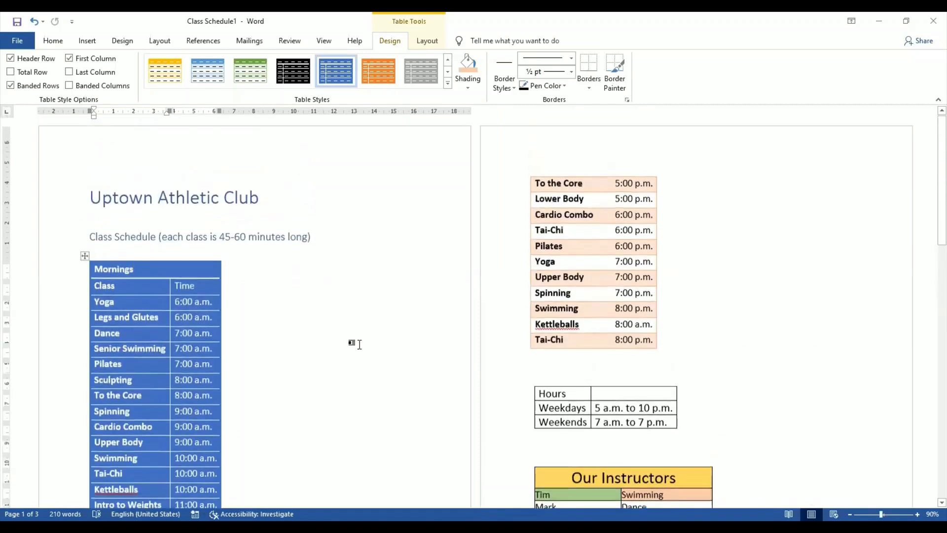
pyautogui.scroll(-5, 359, 344)
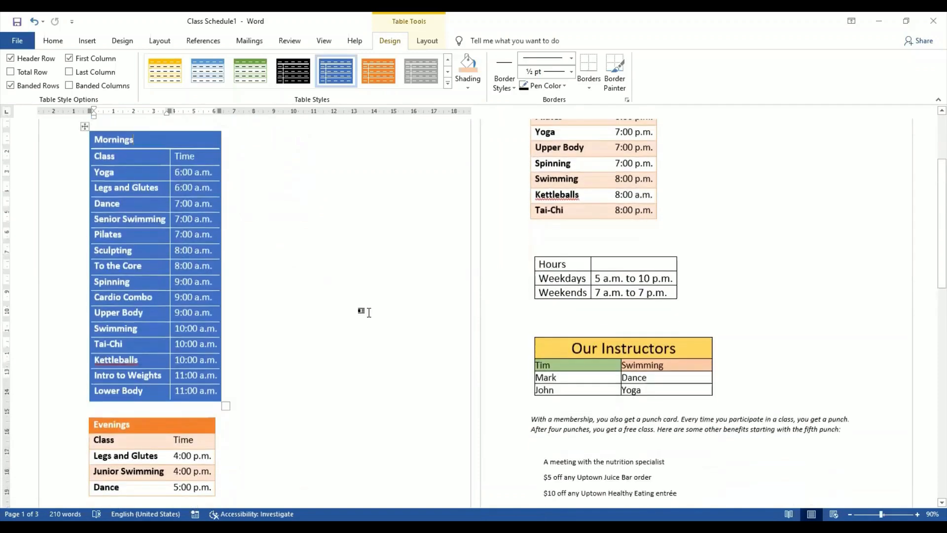
pyautogui.scroll(-4, 369, 313)
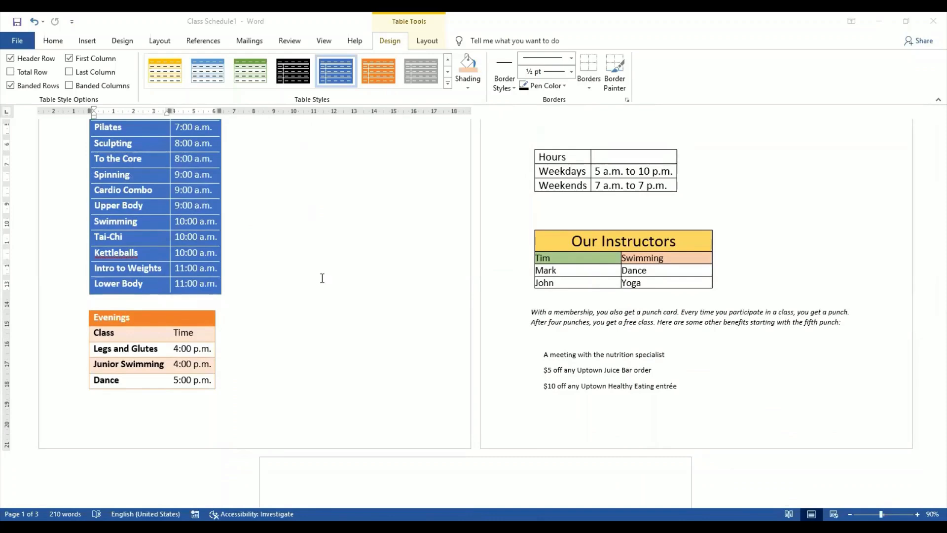
pyautogui.scroll(8, 322, 277)
pyautogui.scroll(2, 322, 278)
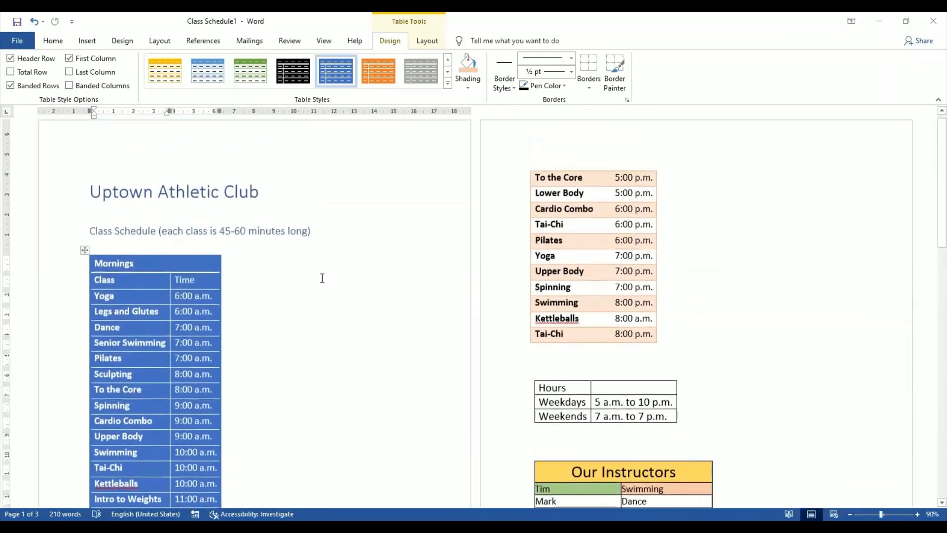
# Step: Inspect up close how the Evenings table breaks between the first and second pages
pyautogui.click(721, 297)
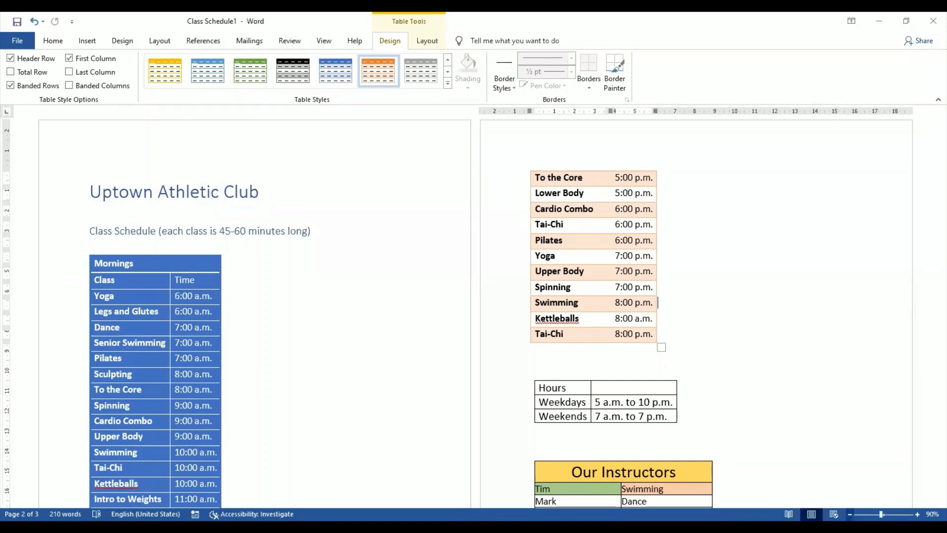
pyautogui.keyDown('ctrl'); pyautogui.scroll(1, 786, 421); pyautogui.keyUp('ctrl')
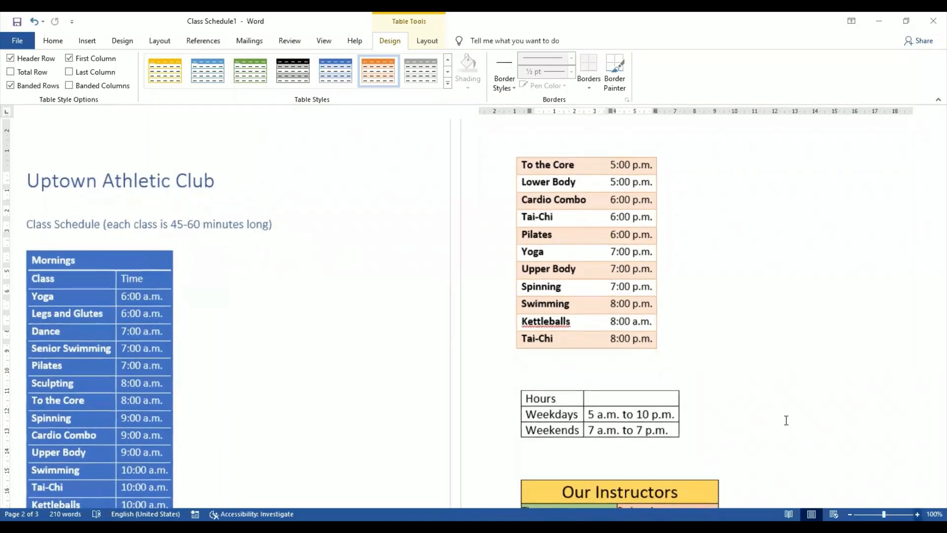
pyautogui.keyDown('ctrl'); pyautogui.scroll(1, 691, 321); pyautogui.keyUp('ctrl')
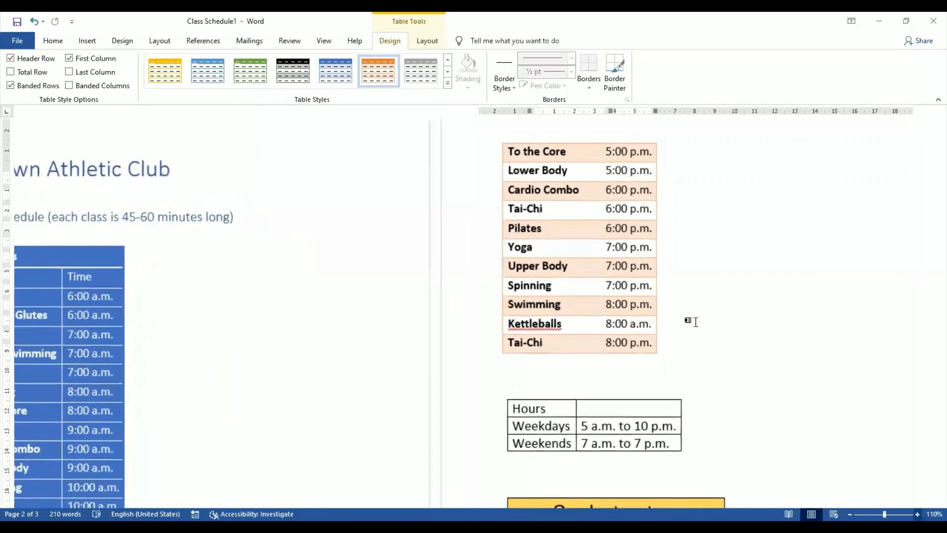
pyautogui.keyDown('ctrl'); pyautogui.scroll(2, 691, 321); pyautogui.keyUp('ctrl')
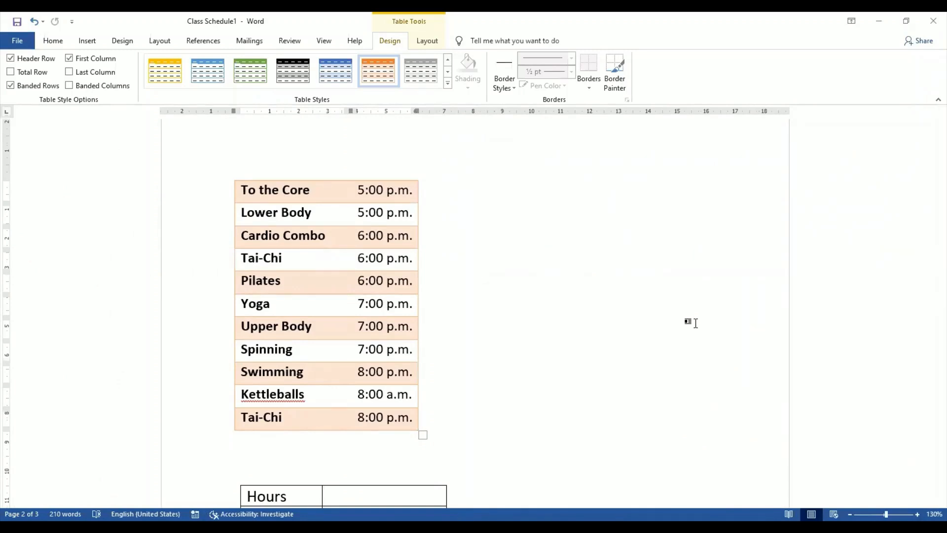
pyautogui.scroll(4, 733, 310)
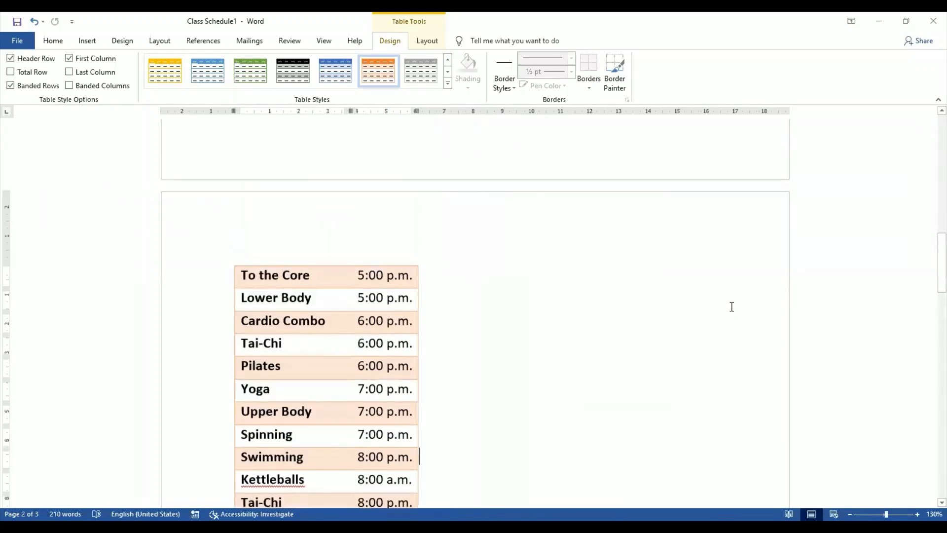
pyautogui.scroll(4, 732, 307)
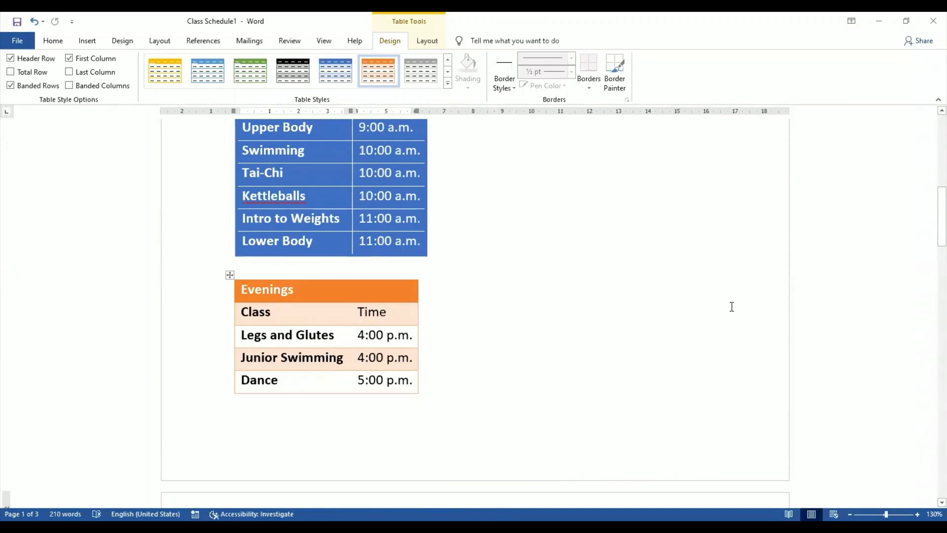
pyautogui.scroll(-4, 732, 307)
pyautogui.scroll(2, 732, 307)
pyautogui.scroll(-2, 732, 307)
# Step: Set the Evenings title row and the Class/Time row of the Evenings table as repeating header rows
pyautogui.click(849, 514)
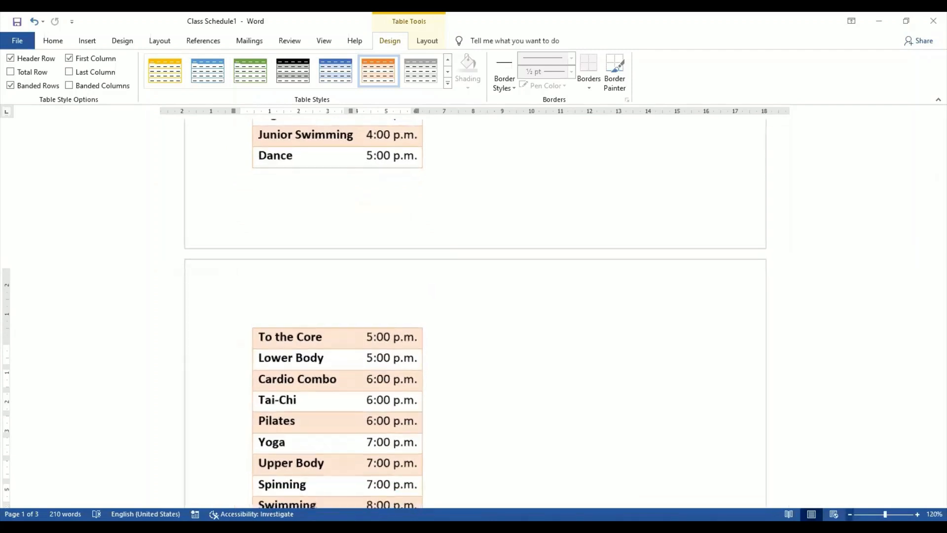
pyautogui.click(849, 514)
pyautogui.click(849, 514)
pyautogui.click(849, 514)
pyautogui.click(850, 514)
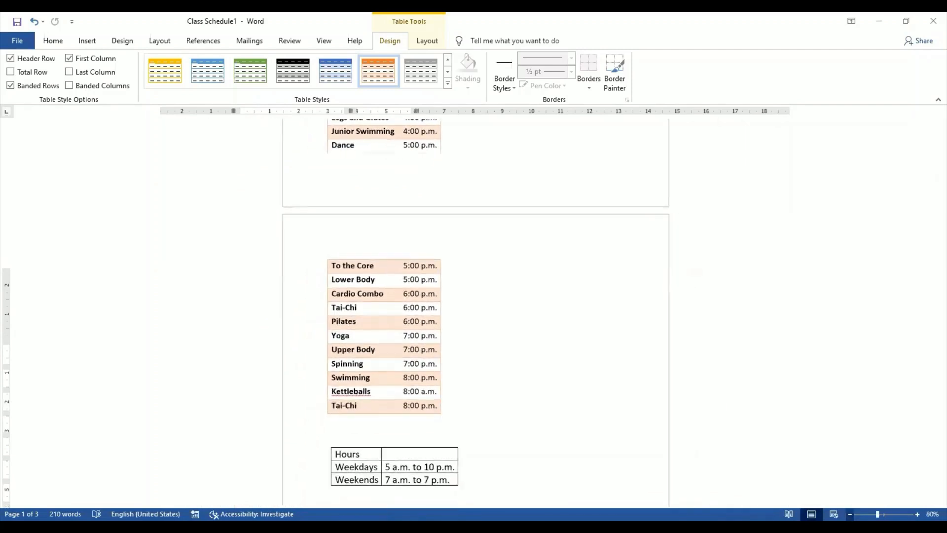
pyautogui.click(849, 514)
pyautogui.click(849, 514)
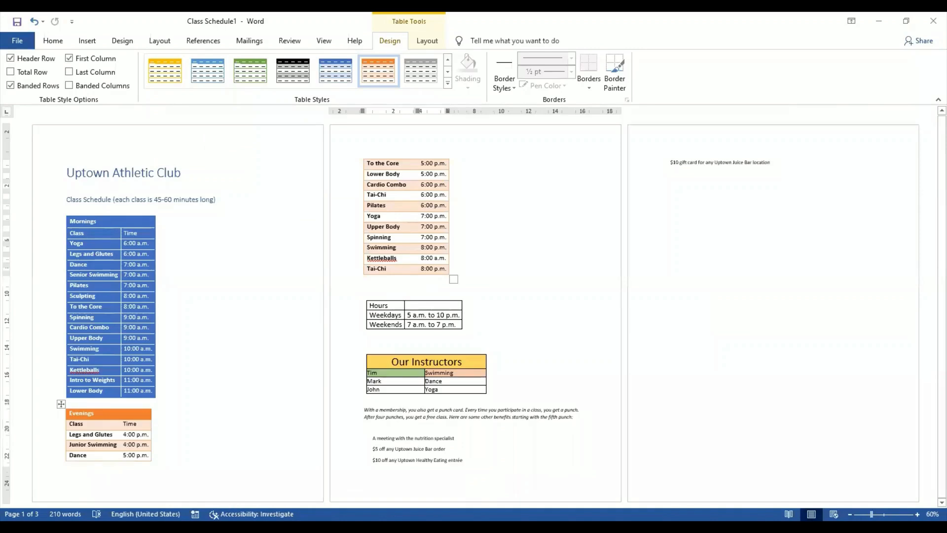
pyautogui.click(933, 514)
pyautogui.click(559, 348)
pyautogui.click(917, 514)
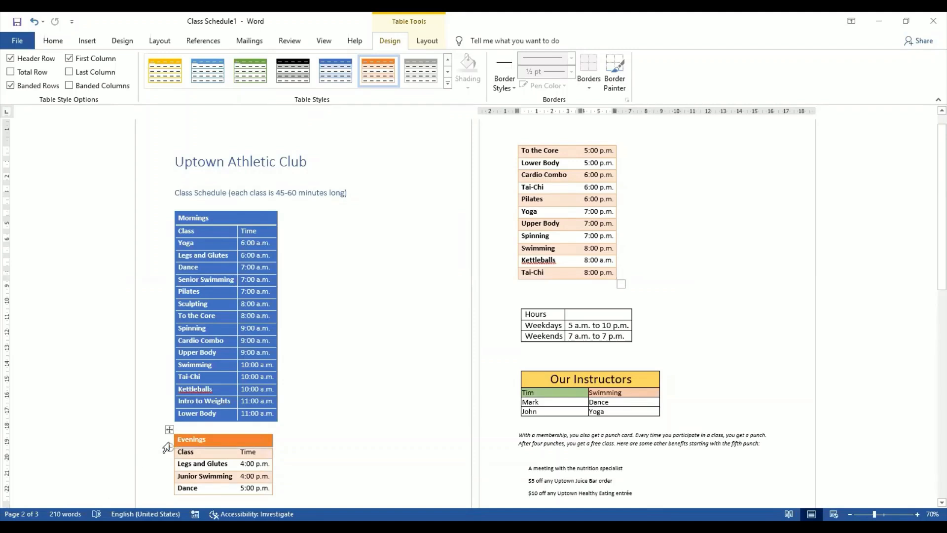
pyautogui.moveTo(167, 447); pyautogui.dragTo(161, 460)
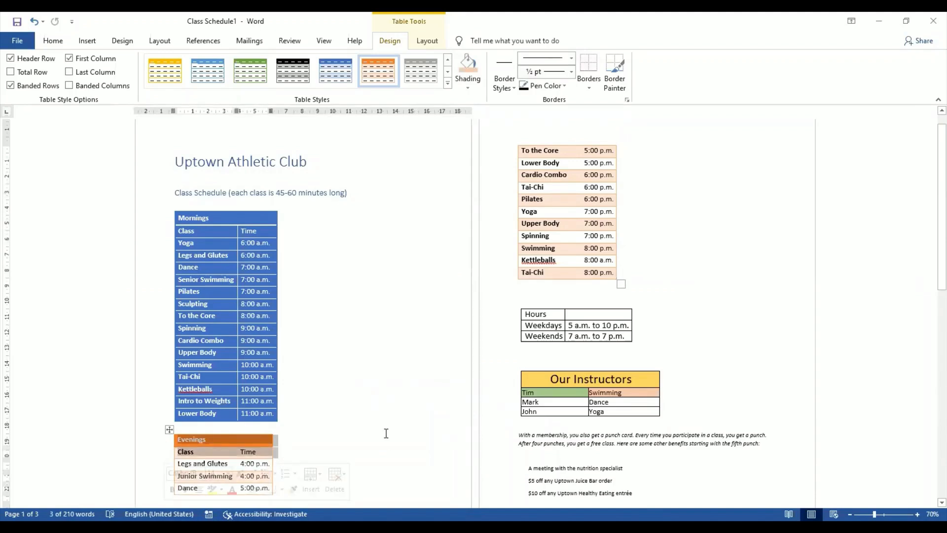
pyautogui.click(426, 41)
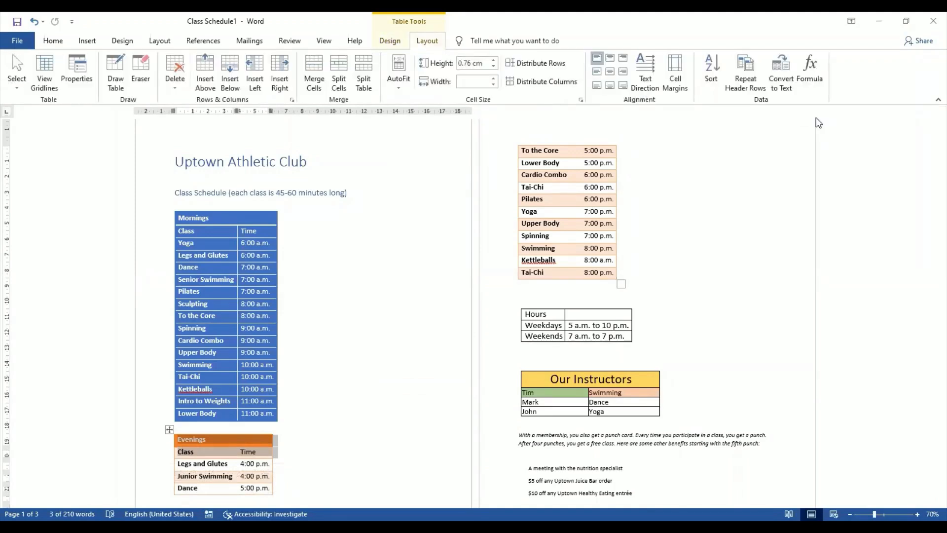
pyautogui.click(753, 90)
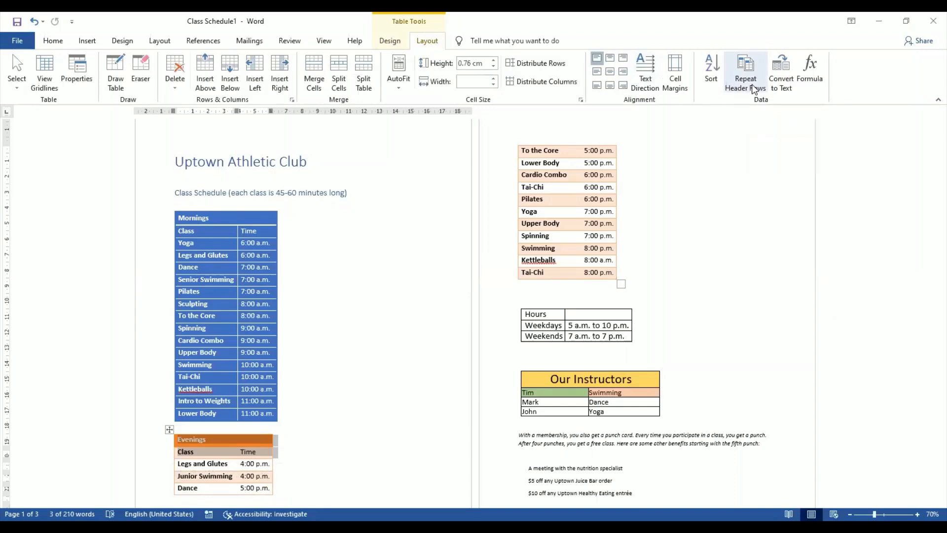
pyautogui.click(738, 357)
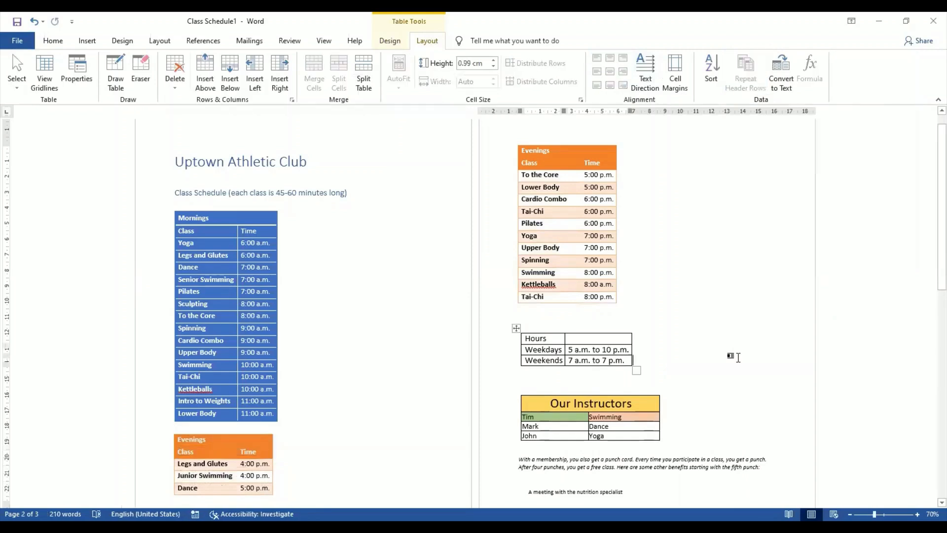